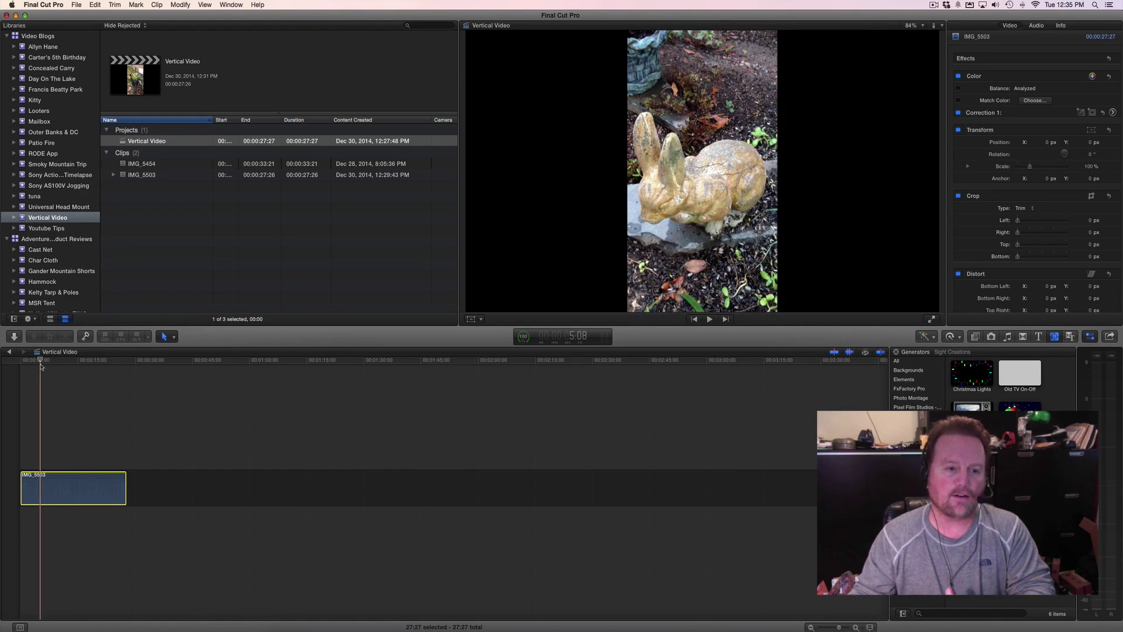
pyautogui.press('space')
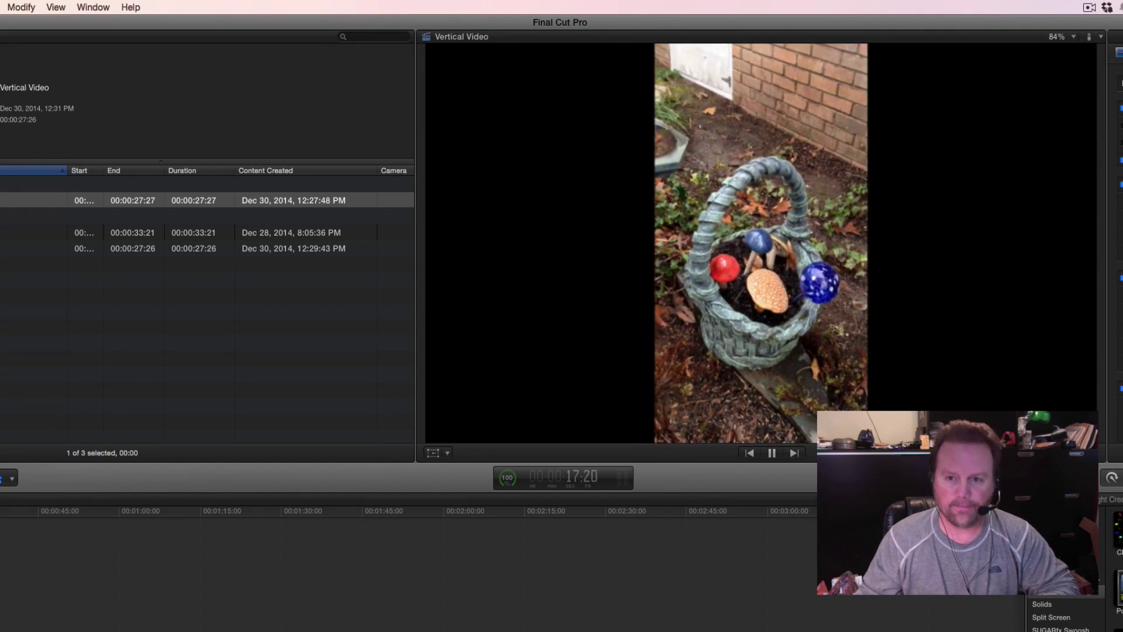
pyautogui.press('space')
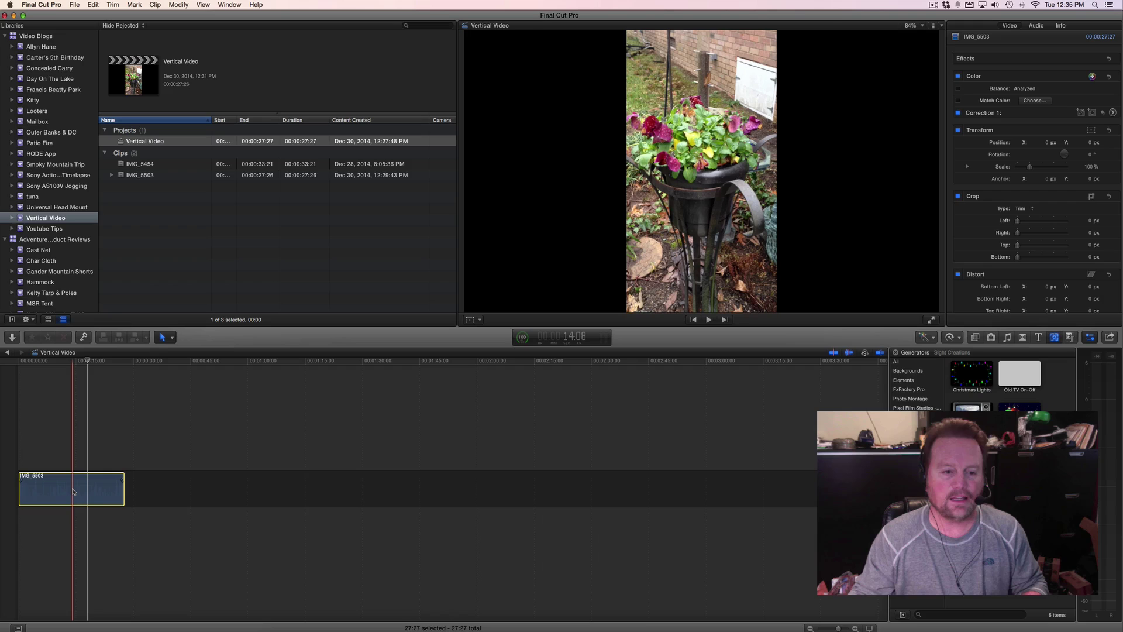
# Option-drag IMG_5503 upward to stack a connected copy above the original, then select the upper copy.
pyautogui.click(71, 447)
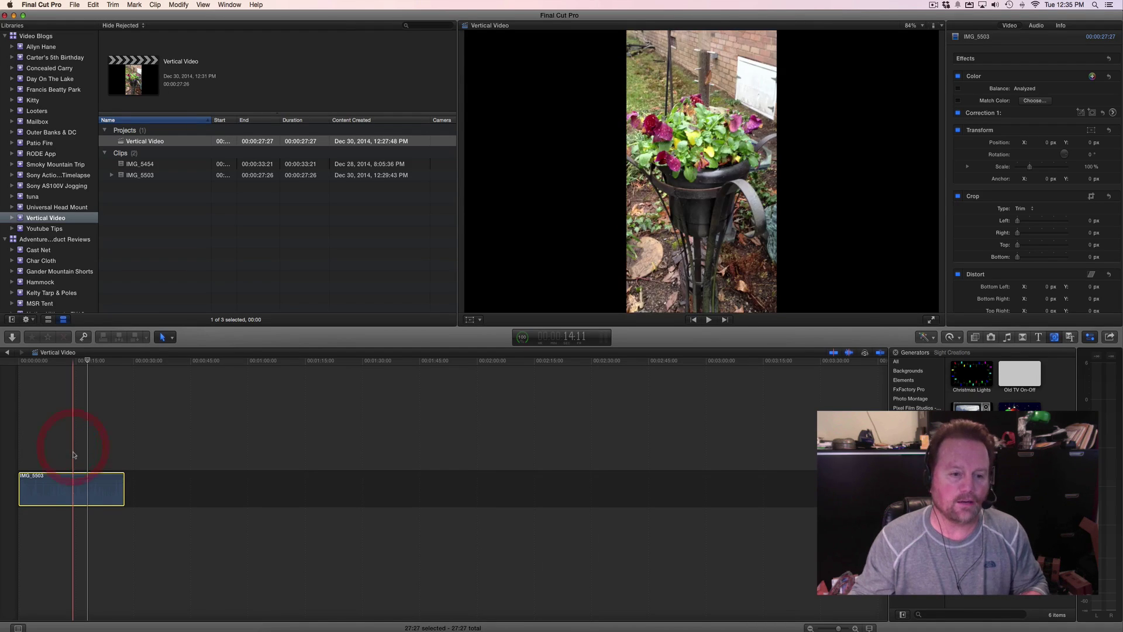
pyautogui.moveTo(65, 478); pyautogui.dragTo(58, 435)
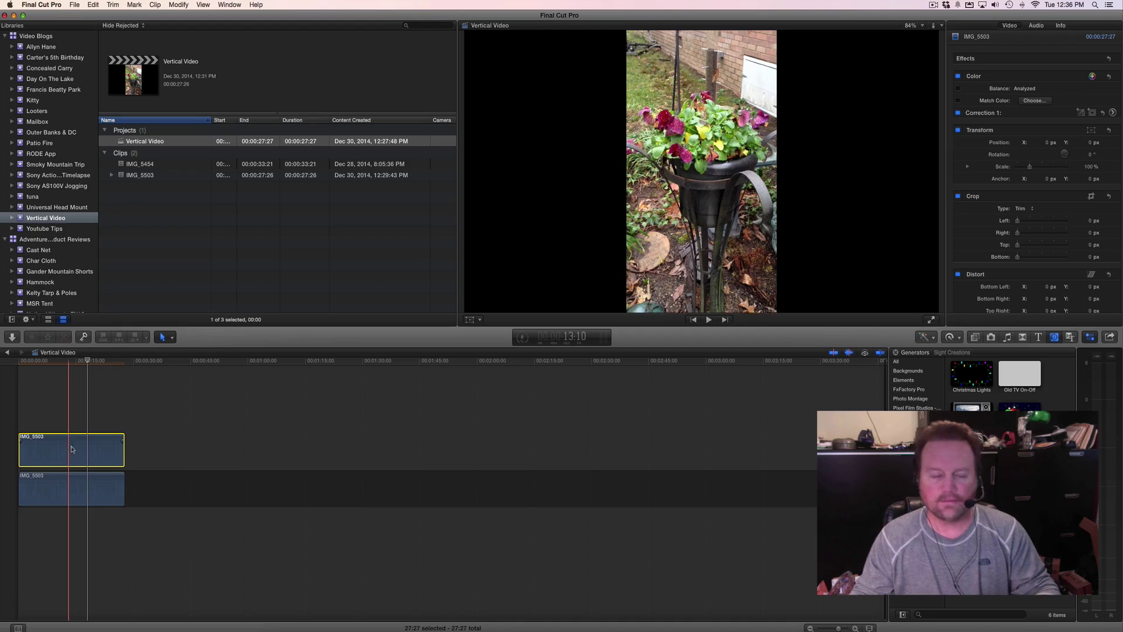
pyautogui.press('cmd+Down')
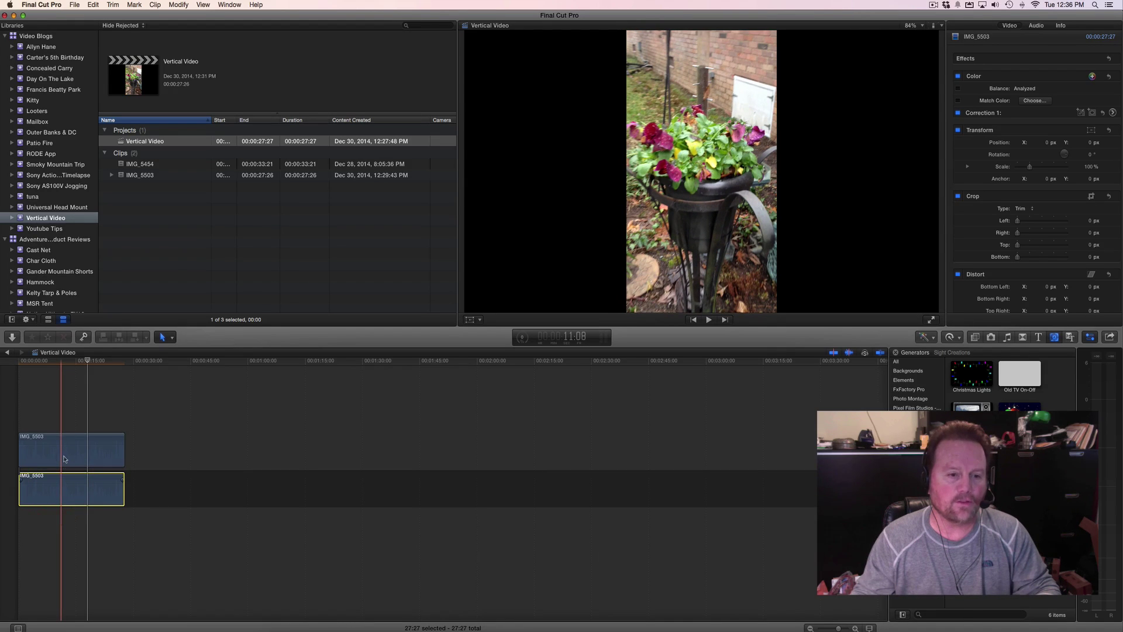
pyautogui.click(64, 458)
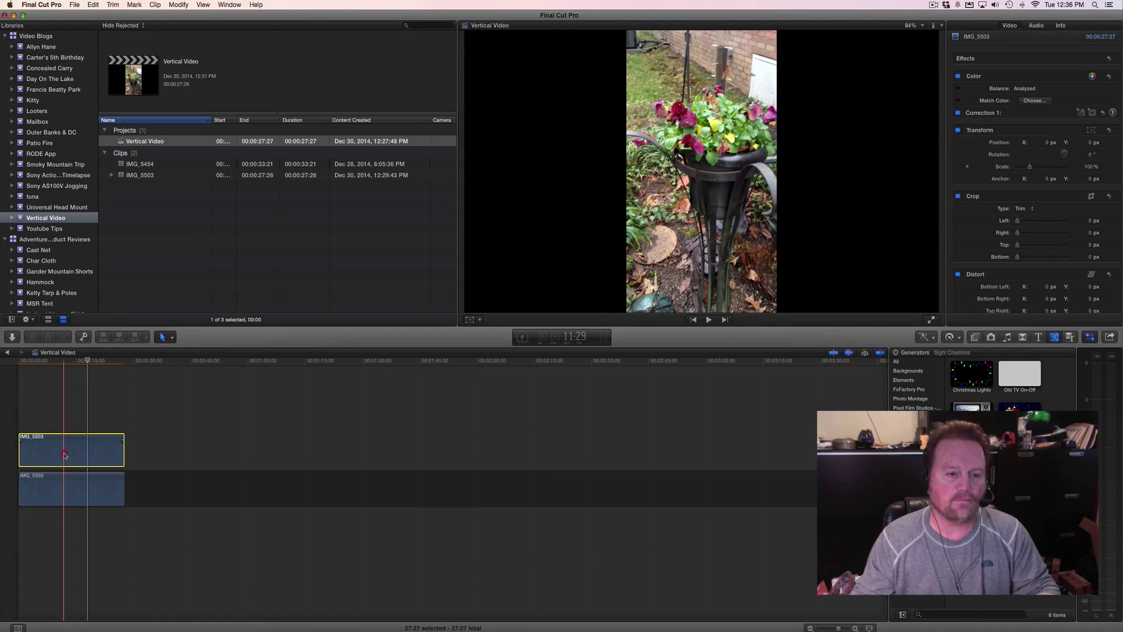
# Rescale the lower IMG_5503 copy to about 91% and scroll the Inspector down to Spatial Conform.
pyautogui.click(69, 489)
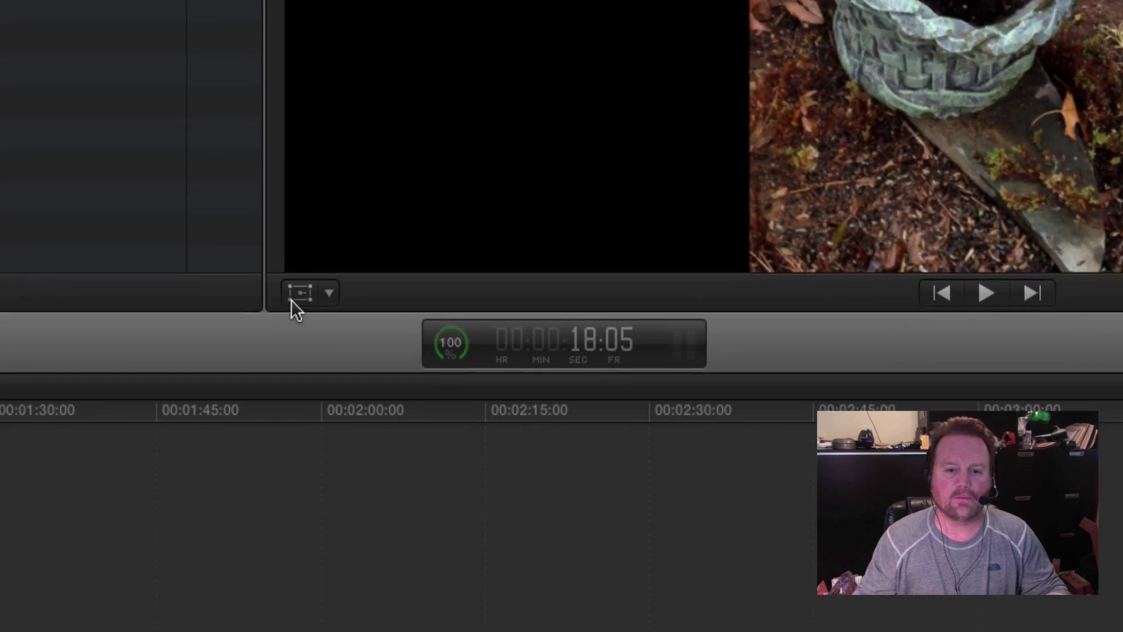
pyautogui.click(294, 290)
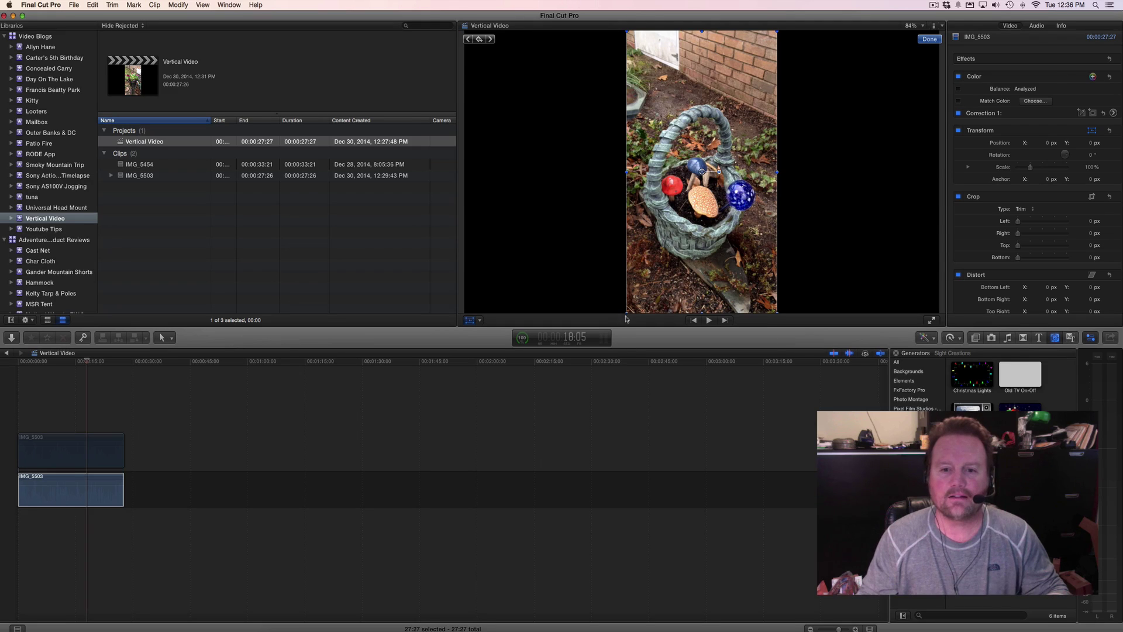
pyautogui.moveTo(626, 312); pyautogui.dragTo(646, 221)
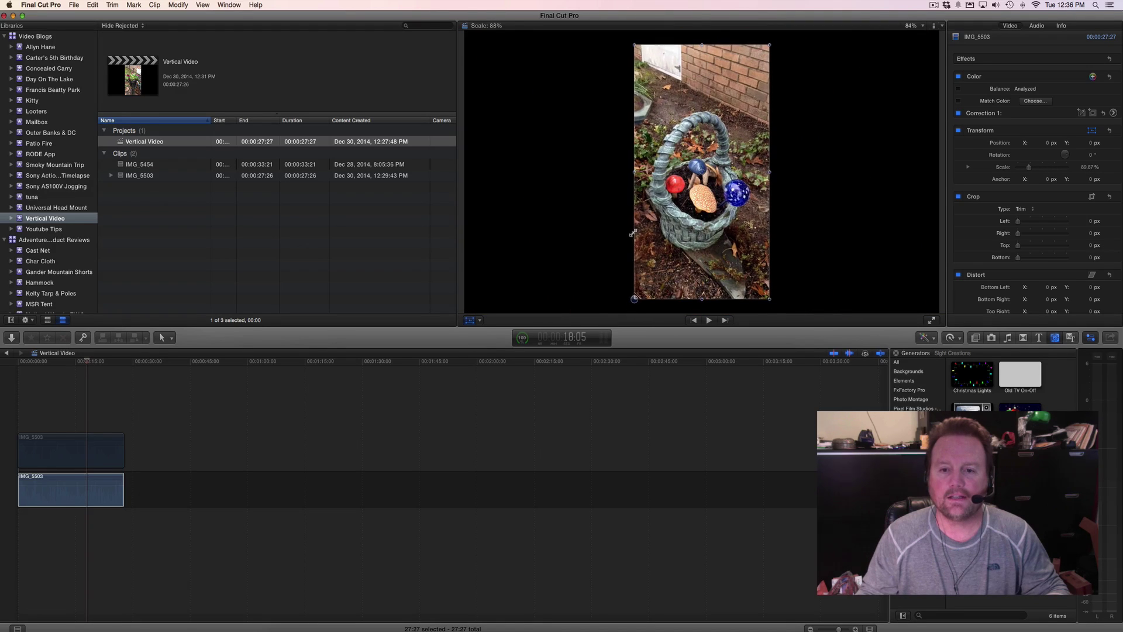
pyautogui.moveTo(632, 232); pyautogui.dragTo(630, 235)
pyautogui.scroll(-3, 987, 251)
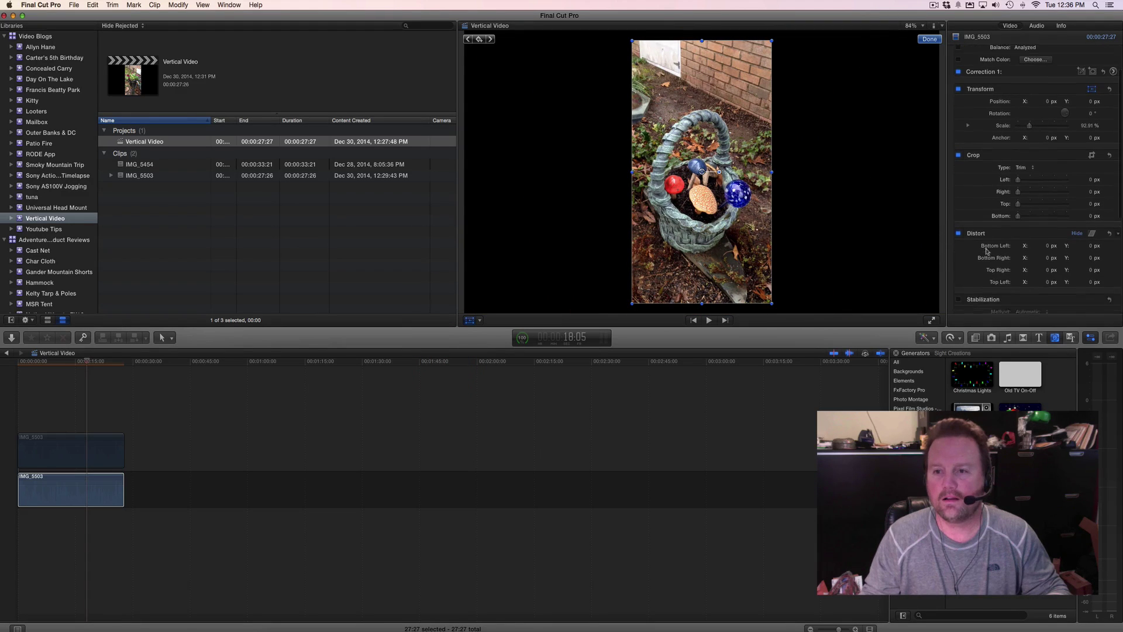
pyautogui.scroll(-5, 987, 250)
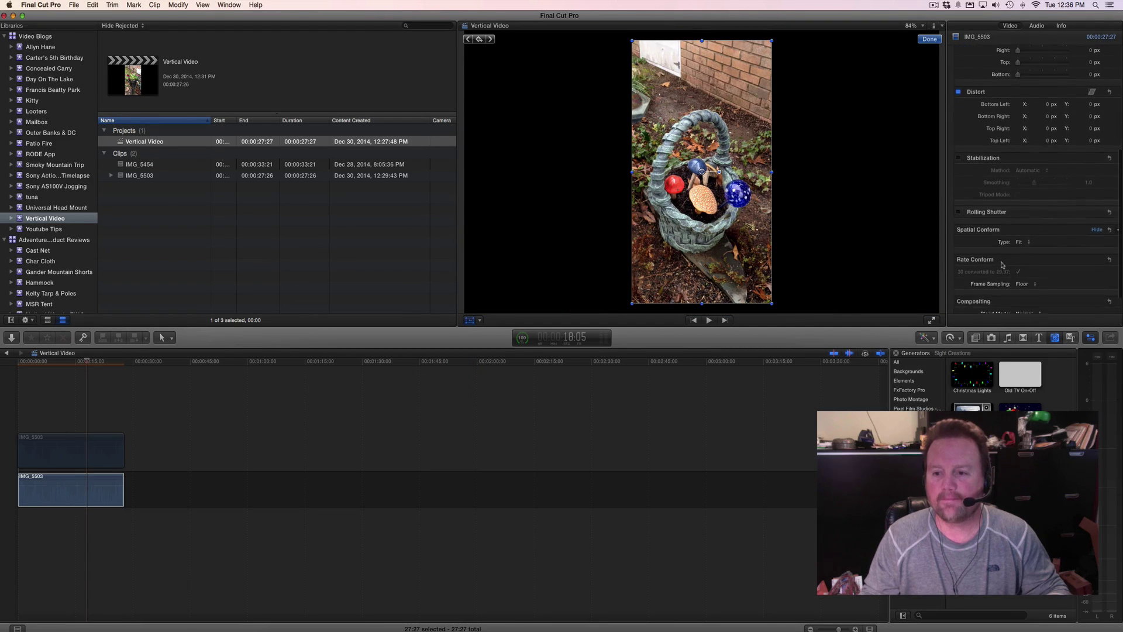
pyautogui.scroll(-2, 1002, 265)
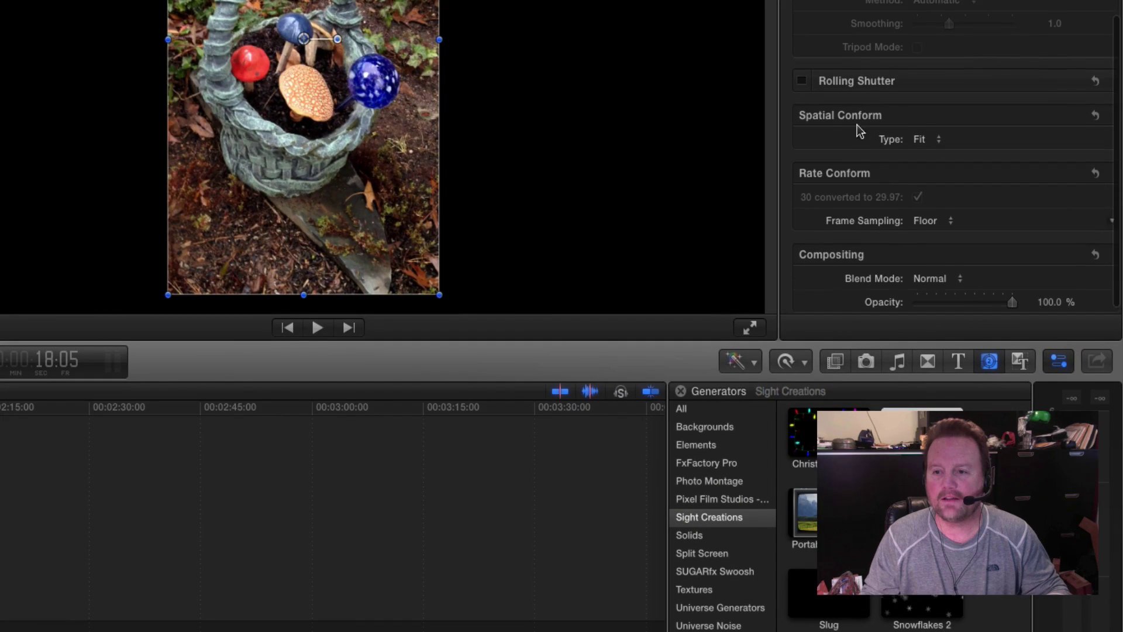
# Switch the lower copy's Spatial Conform type from Fit to Fill so it covers the frame.
pyautogui.click(939, 142)
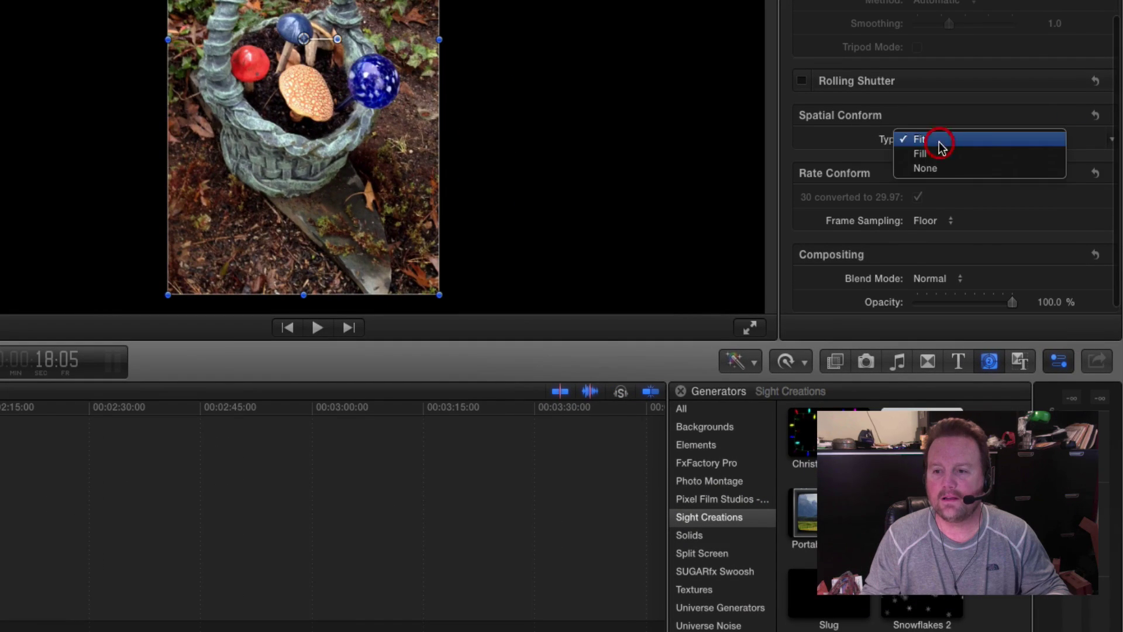
pyautogui.click(939, 154)
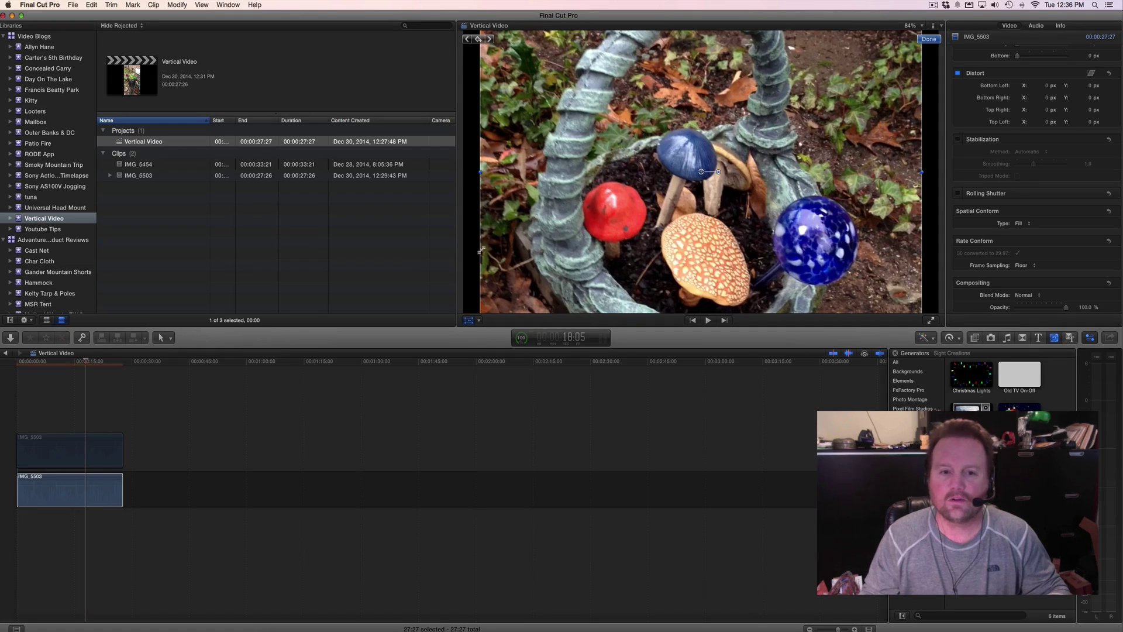
pyautogui.moveTo(479, 172); pyautogui.dragTo(459, 175)
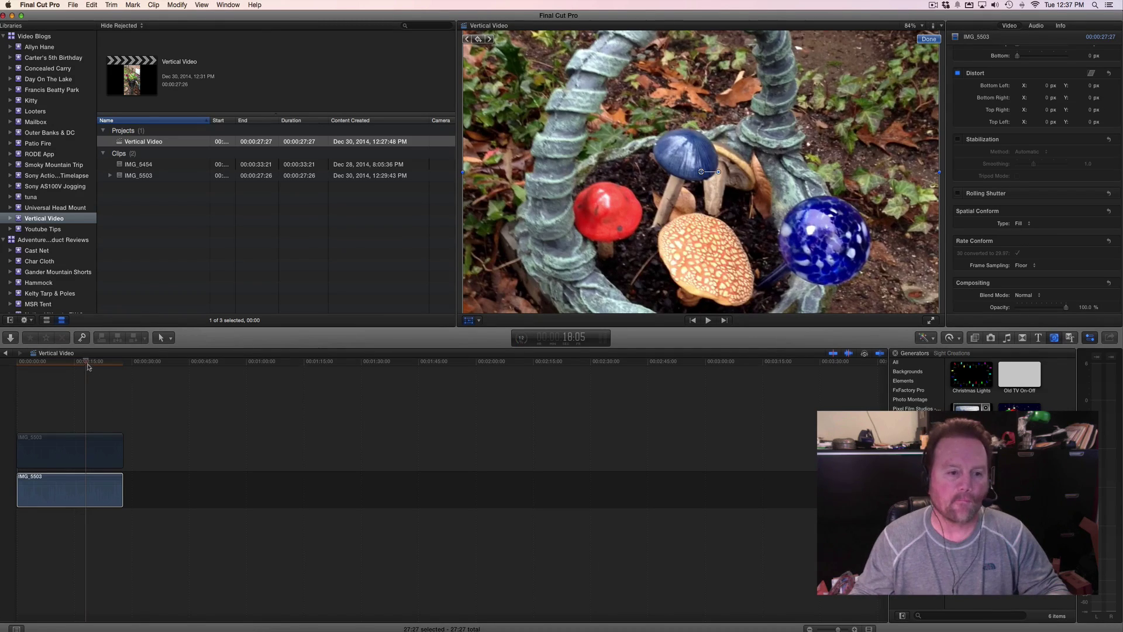
# Disable the upper IMG_5503 copy with V, then select the frame-filling lower copy.
pyautogui.click(66, 452)
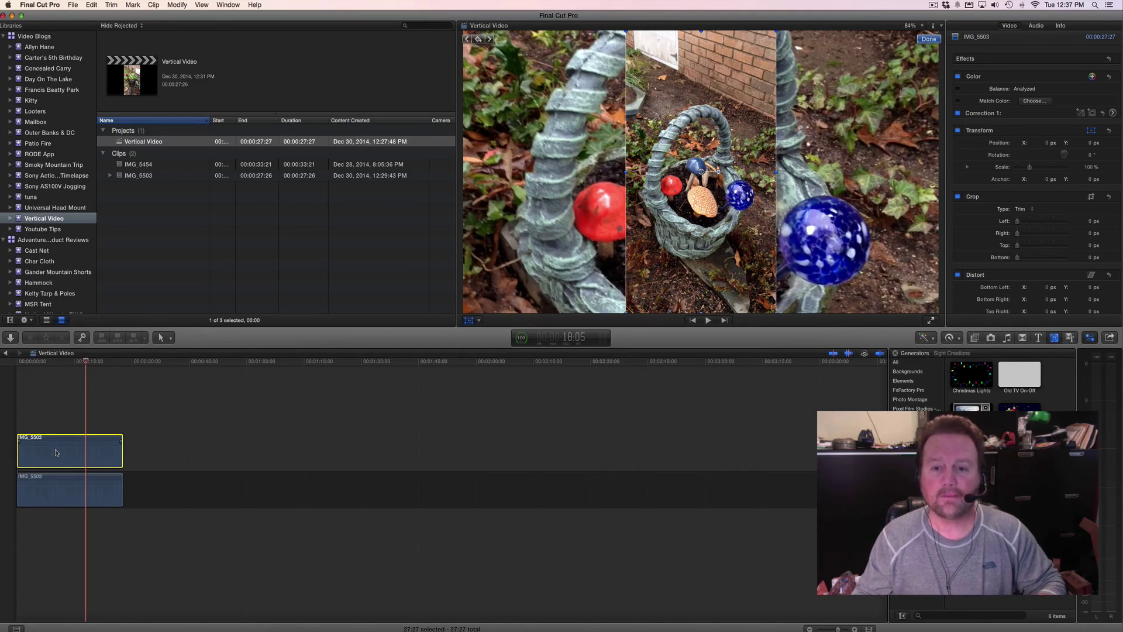
pyautogui.press('v')
pyautogui.click(59, 486)
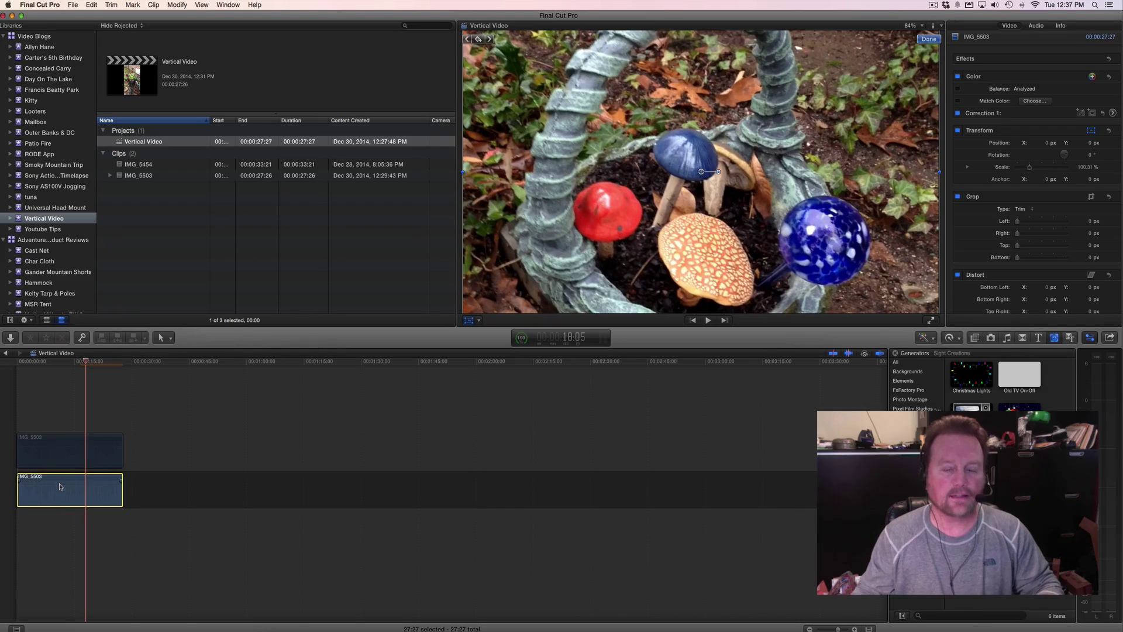
# Search 'gaus' in the Effects browser and apply Gaussian to the lower IMG_5503 clip.
pyautogui.click(930, 616)
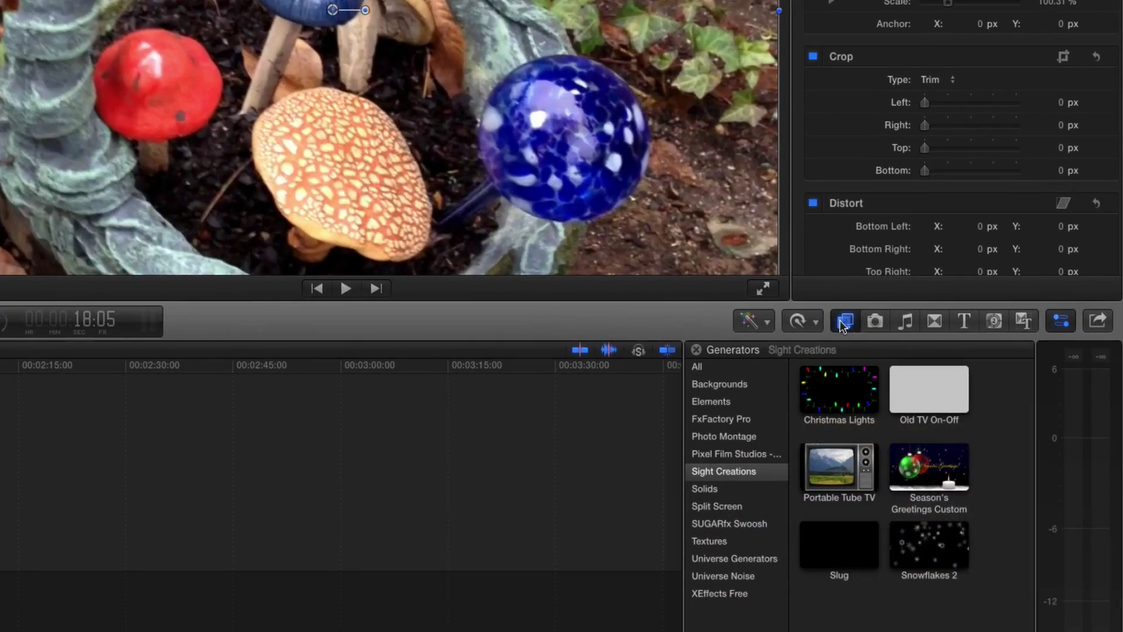
pyautogui.click(974, 338)
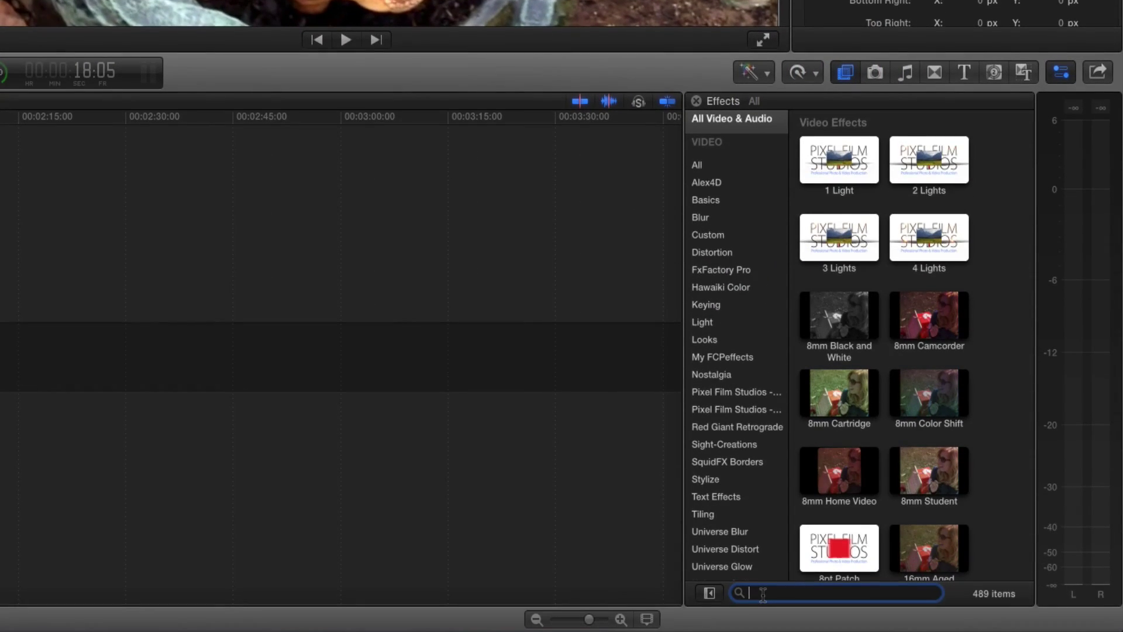
pyautogui.write('gaus')
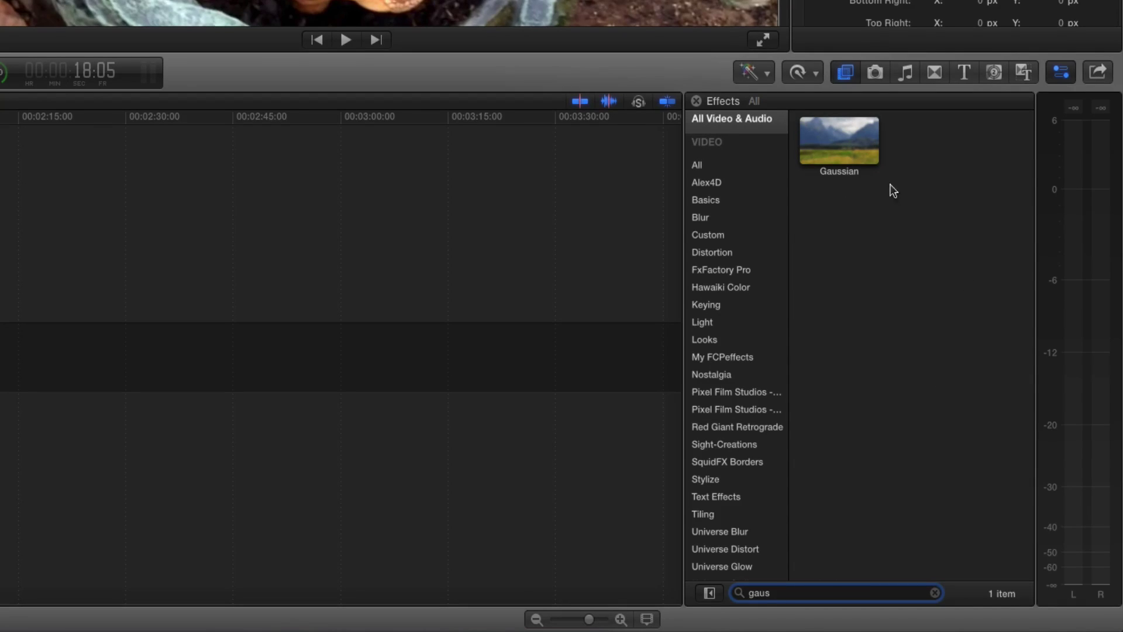
pyautogui.moveTo(835, 138); pyautogui.dragTo(0, 358)
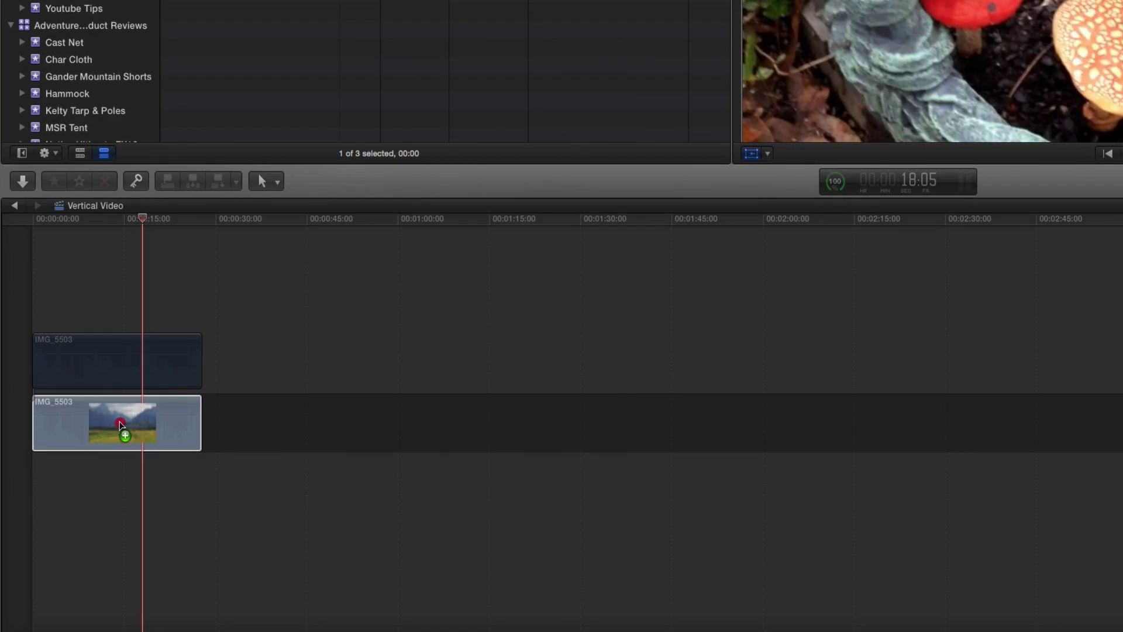
pyautogui.moveTo(120, 424); pyautogui.dragTo(123, 423)
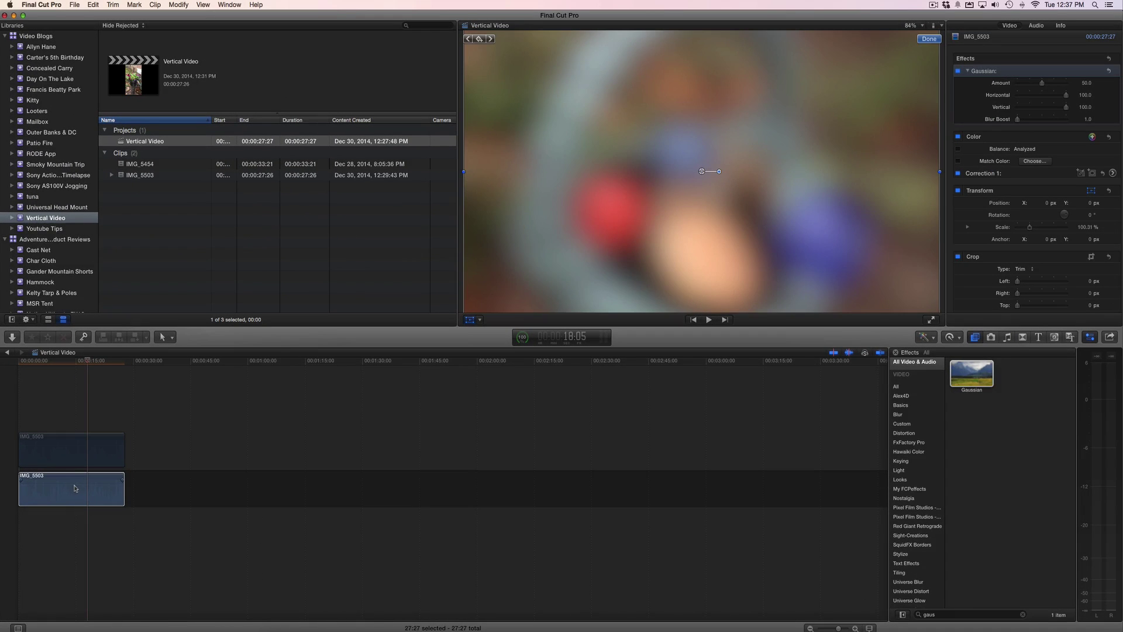
# Preview the blur and set the Gaussian Amount to 28.14.
pyautogui.moveTo(87, 362); pyautogui.dragTo(58, 363)
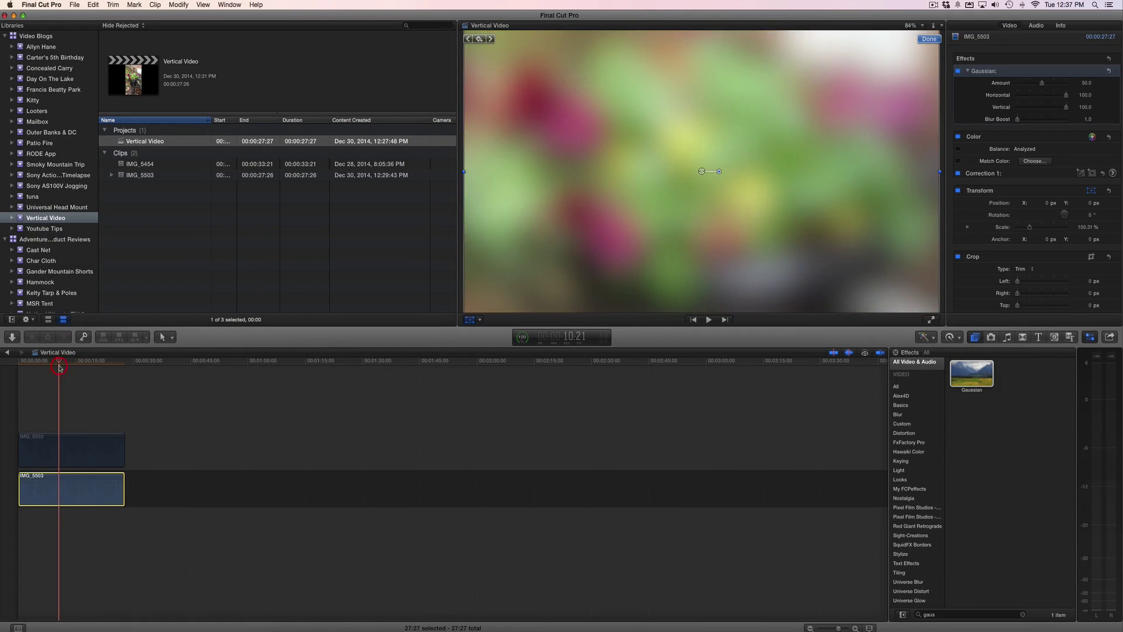
pyautogui.press('space')
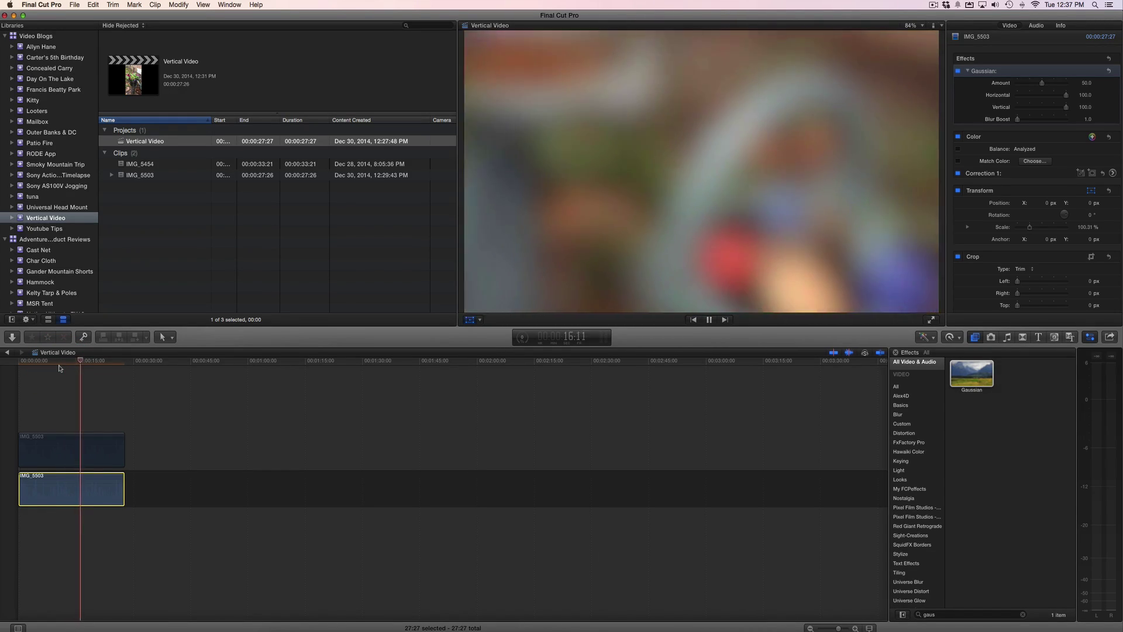
pyautogui.press('space')
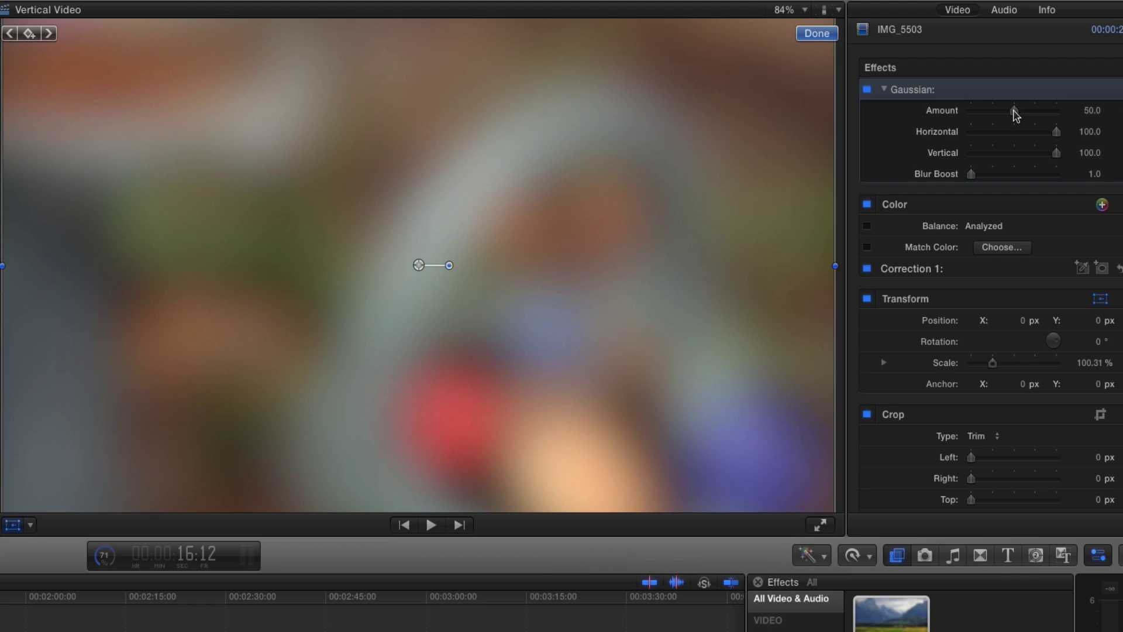
pyautogui.moveTo(1013, 111); pyautogui.dragTo(995, 111)
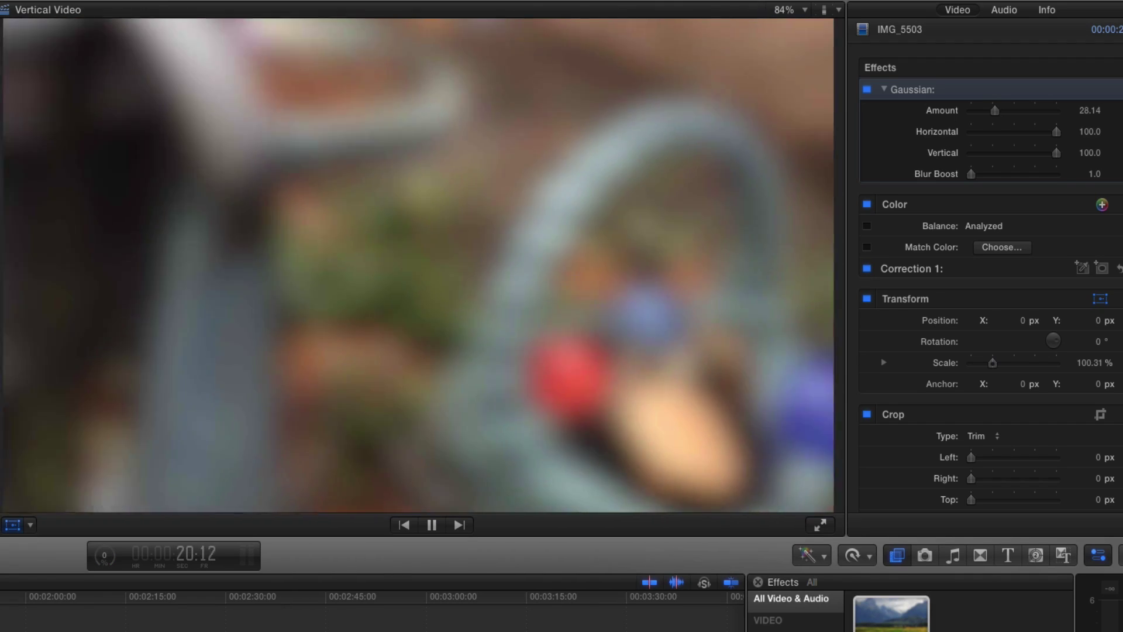
pyautogui.press('space')
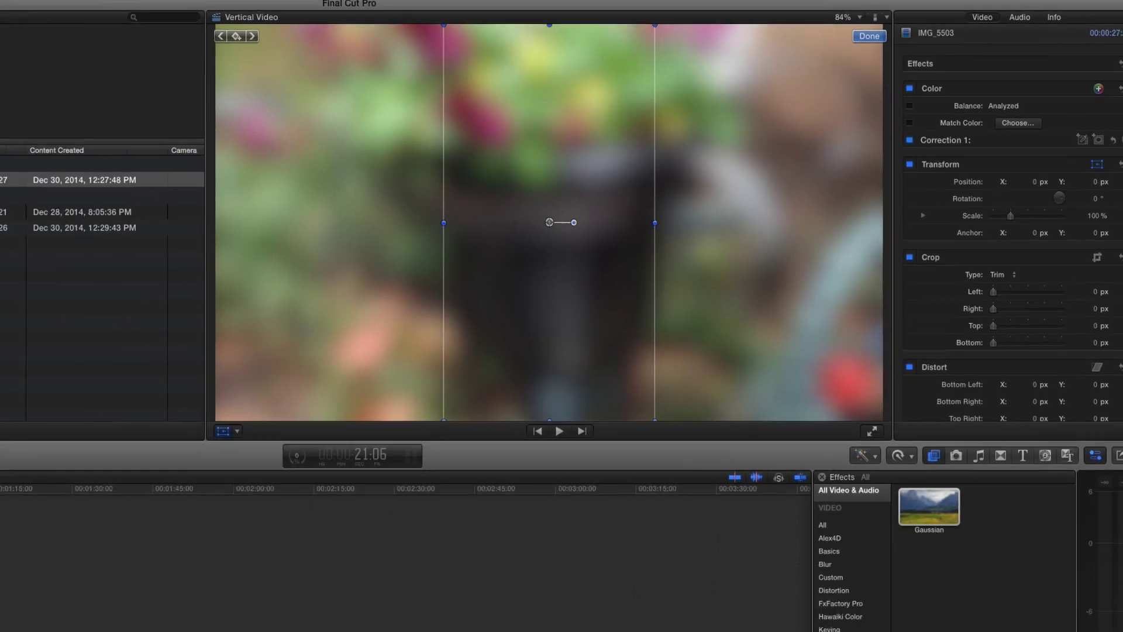
# Select the upper IMG_5503 clip and shrink it to around 80% in the viewer.
pyautogui.click(76, 449)
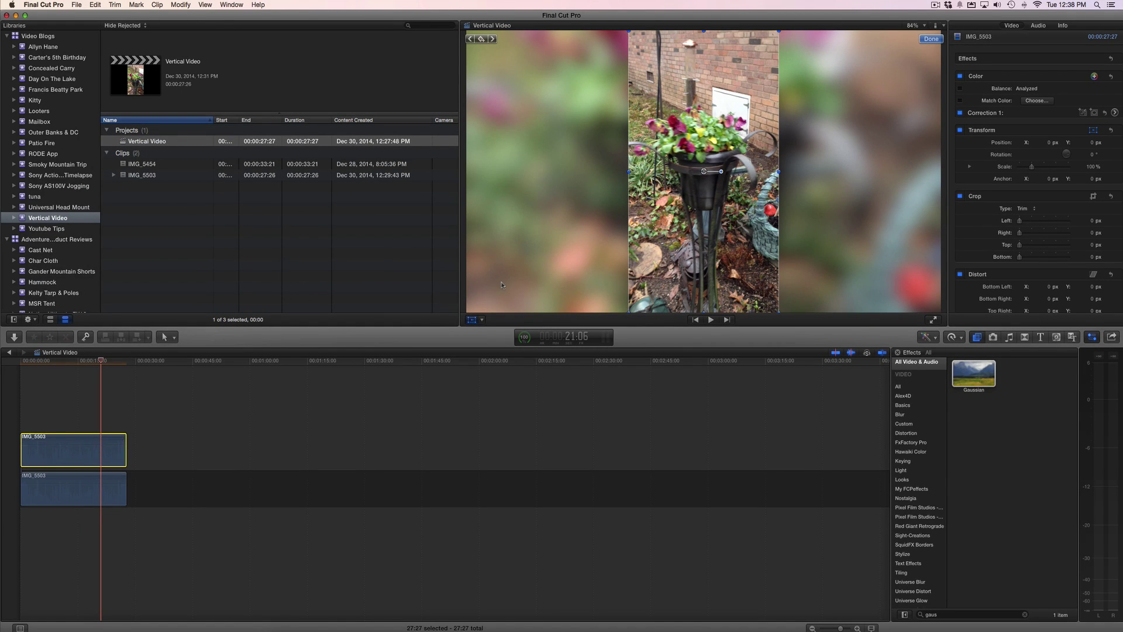
pyautogui.moveTo(629, 312); pyautogui.dragTo(630, 310)
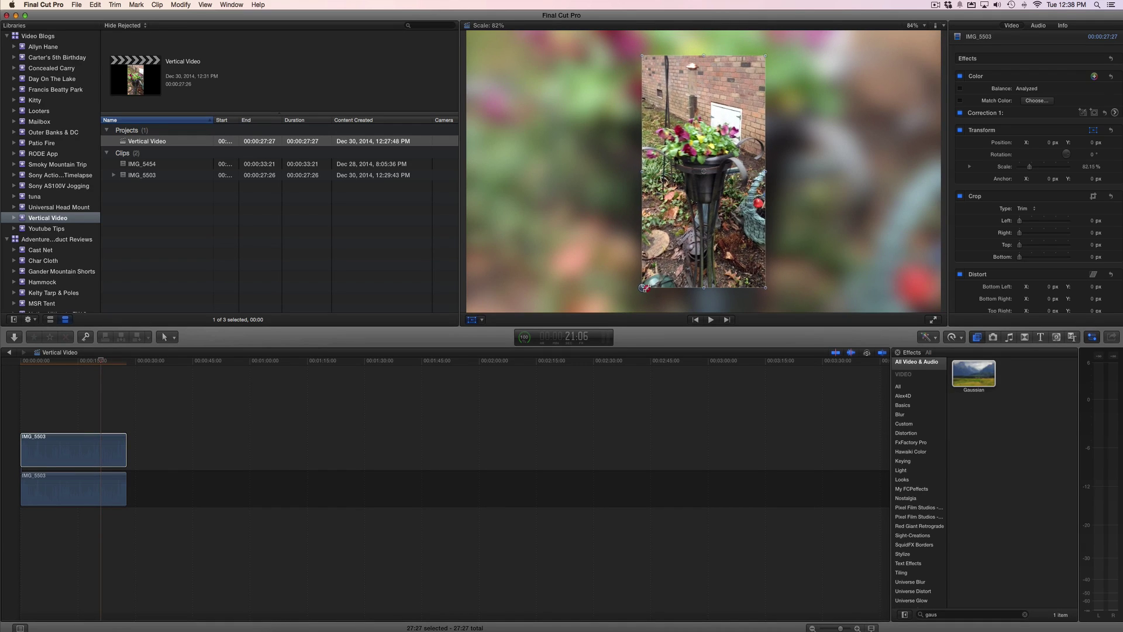
pyautogui.moveTo(646, 284); pyautogui.dragTo(646, 285)
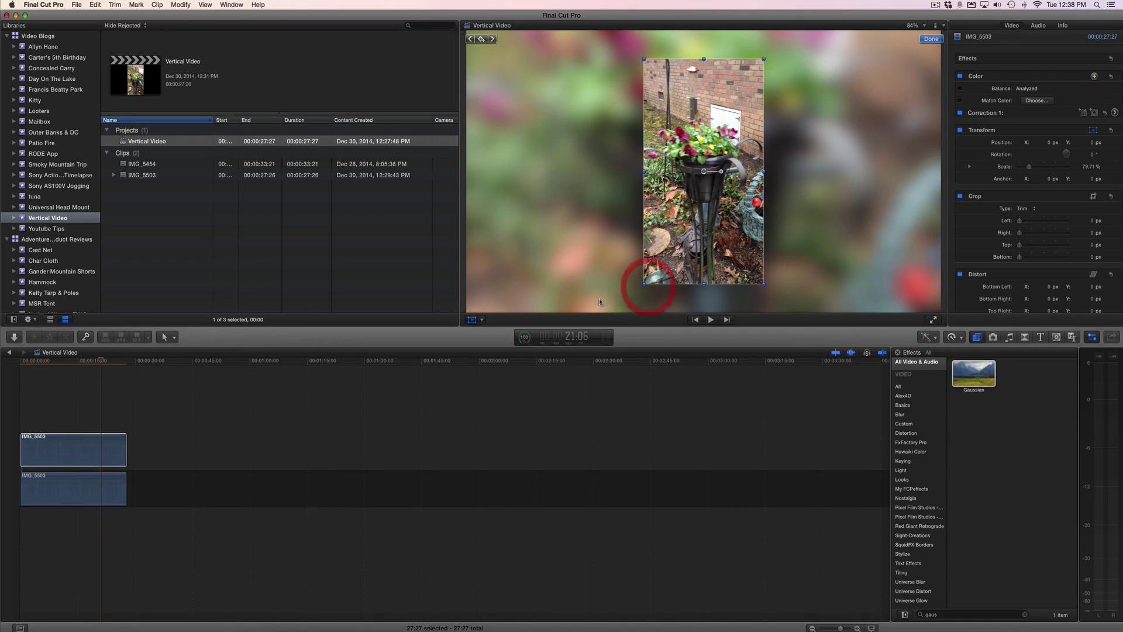
# Play back from about 8 seconds and fine-tune the phone clip's scale to 75.68%.
pyautogui.click(50, 362)
pyautogui.press('space')
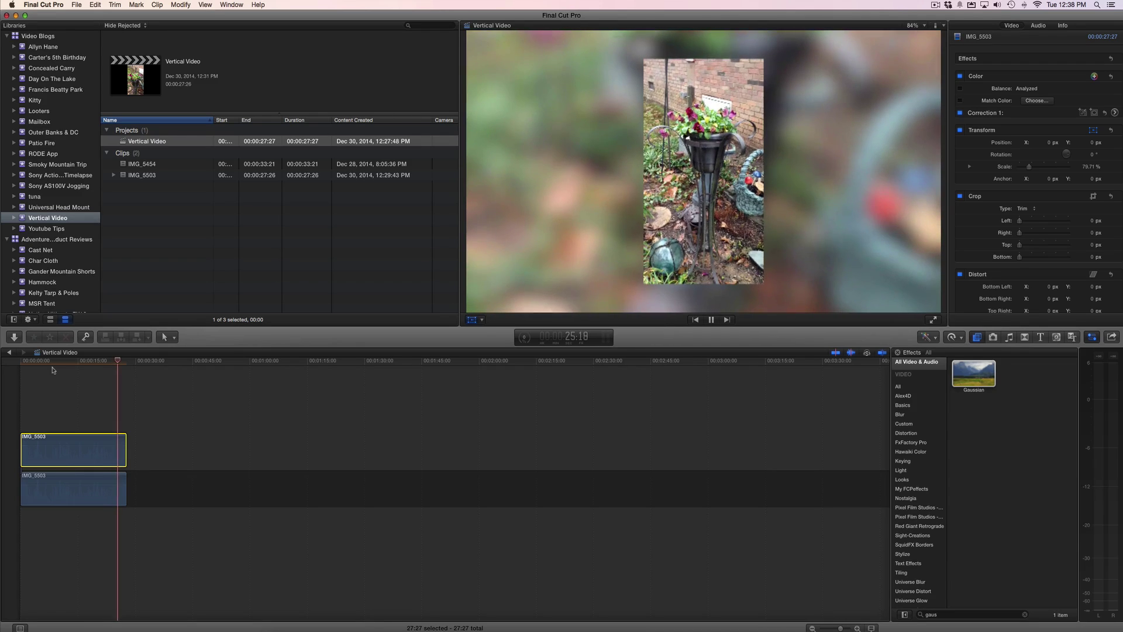
pyautogui.press('space')
pyautogui.hotkey('shift', 't')
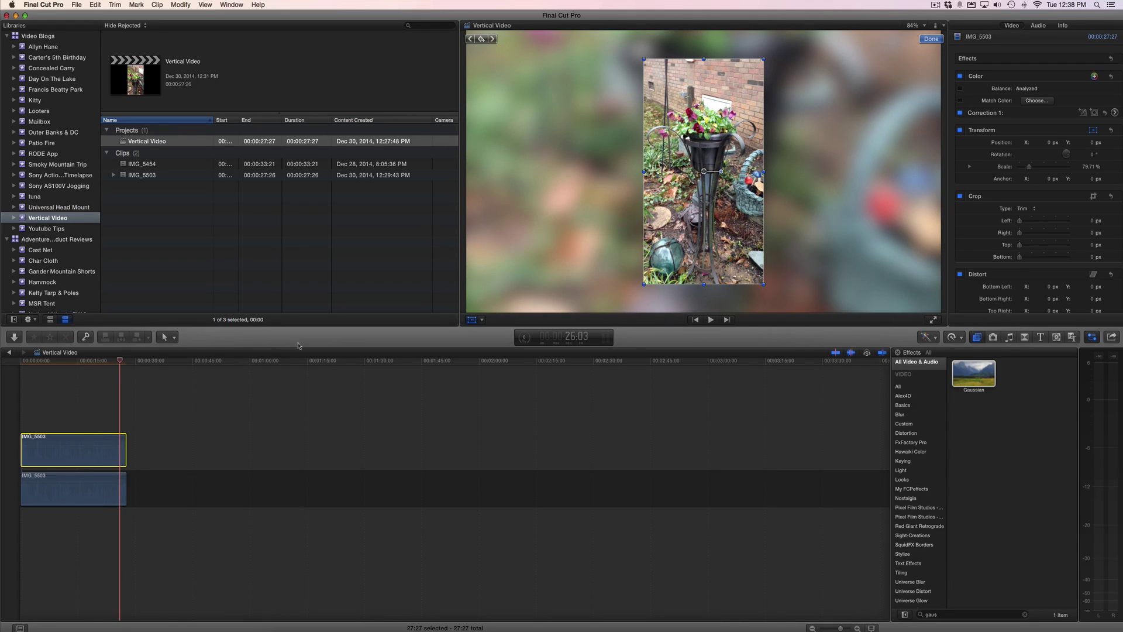
pyautogui.moveTo(643, 285)
pyautogui.mouseDown()
pyautogui.moveTo(634, 301)
pyautogui.moveTo(646, 279)
pyautogui.mouseUp()
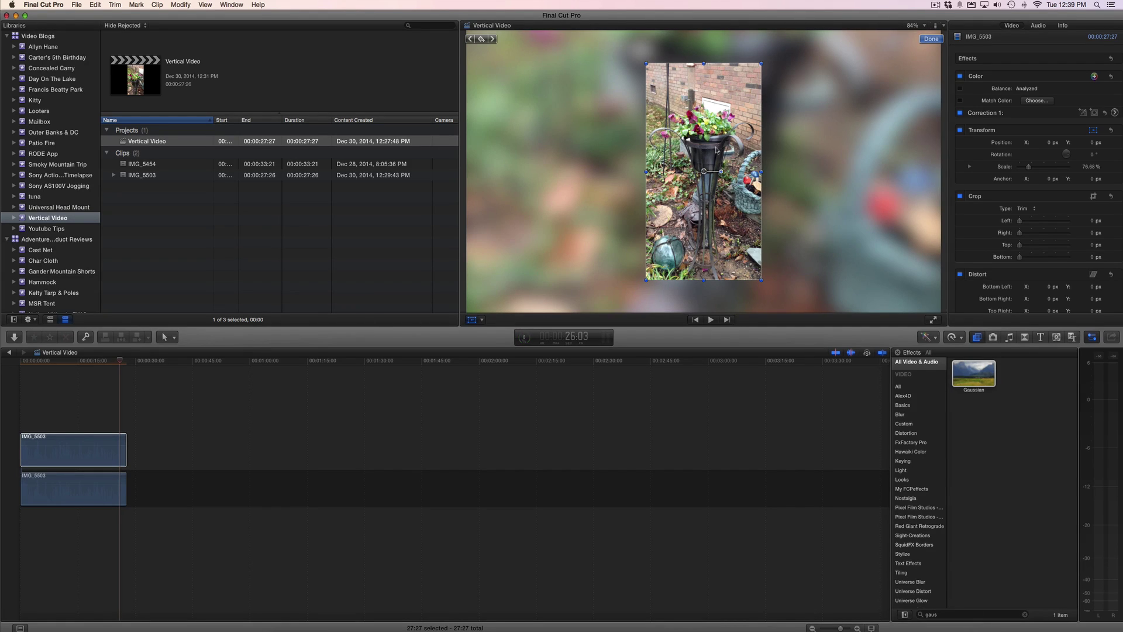
# Search 'drop' and apply Drop Shadow (75% opacity, blur 30) to the upper IMG_5503 clip, then preview it.
pyautogui.click(940, 616)
pyautogui.press('super+a')
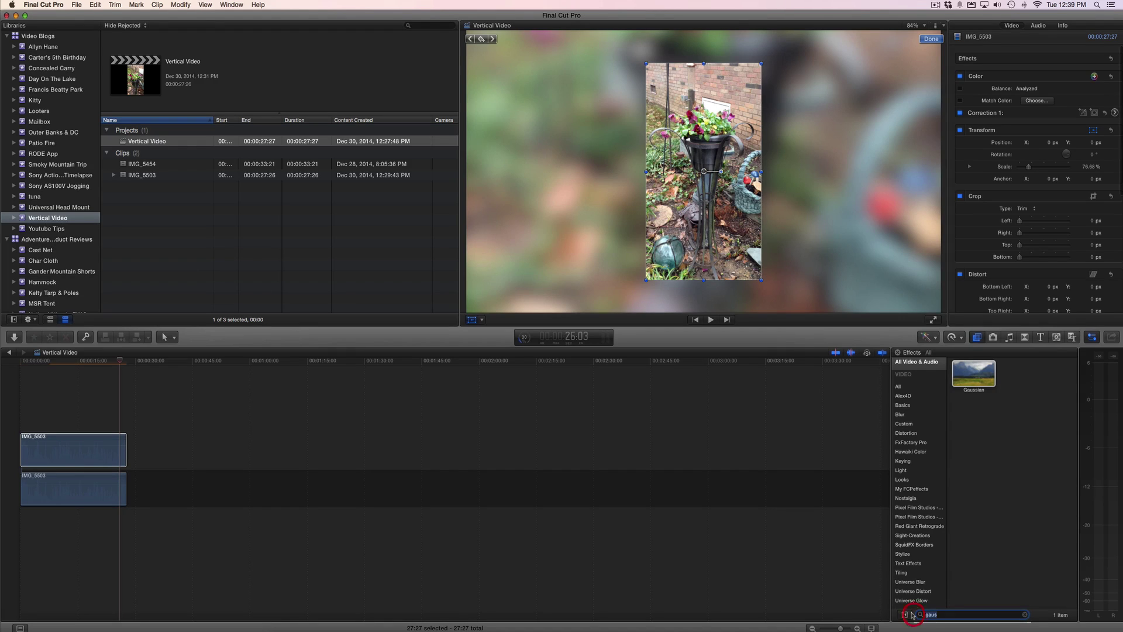
pyautogui.write('drop')
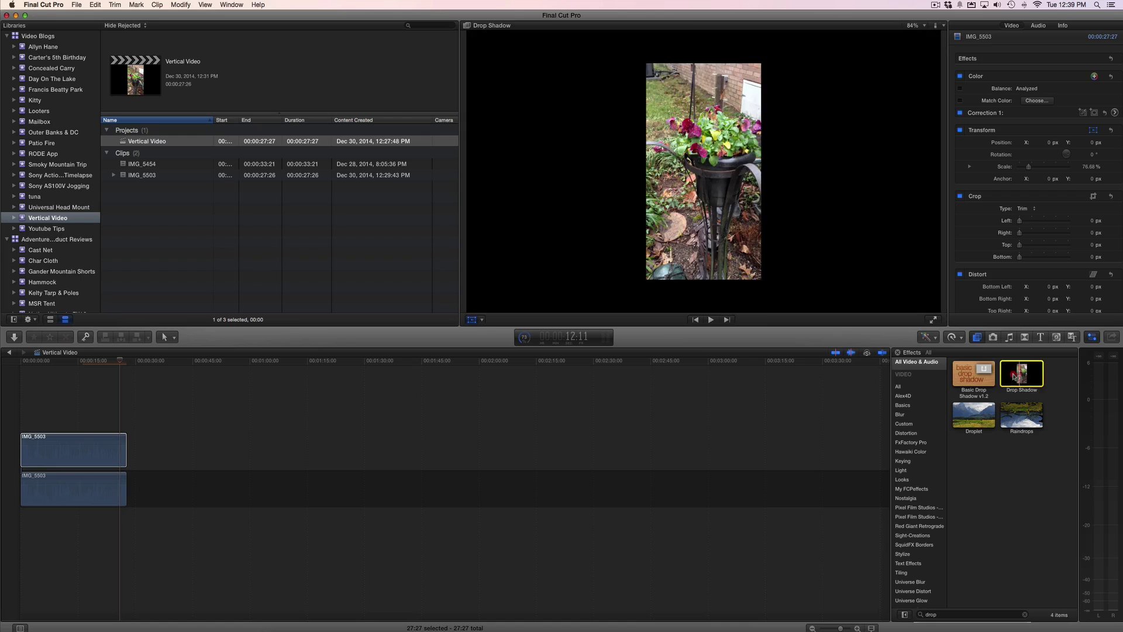
pyautogui.moveTo(1020, 378); pyautogui.dragTo(89, 448)
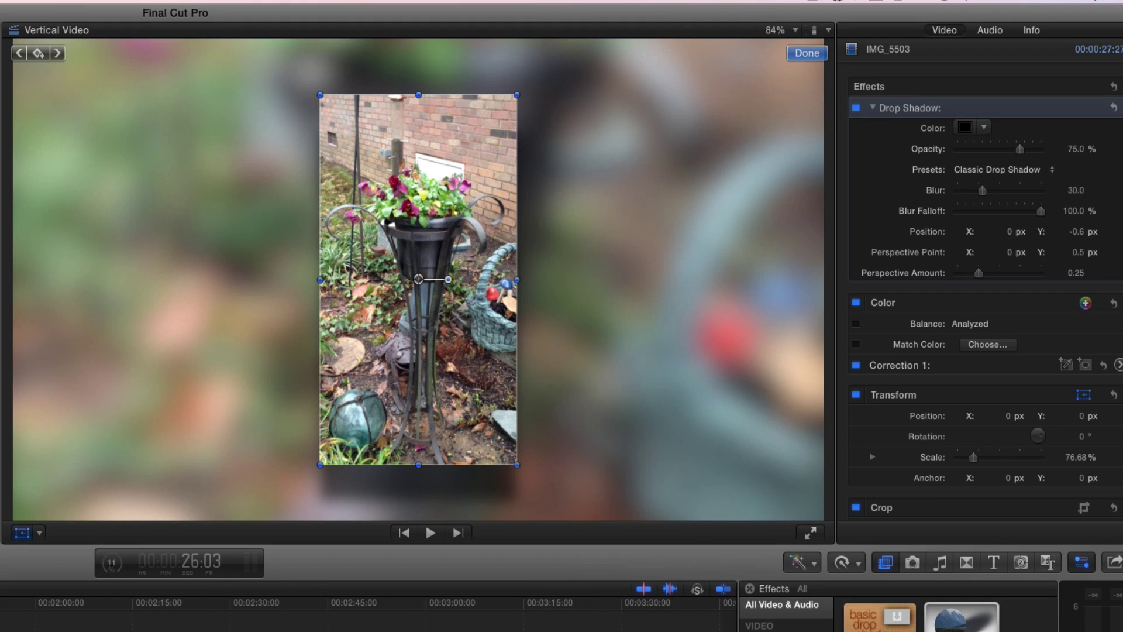
pyautogui.press('space')
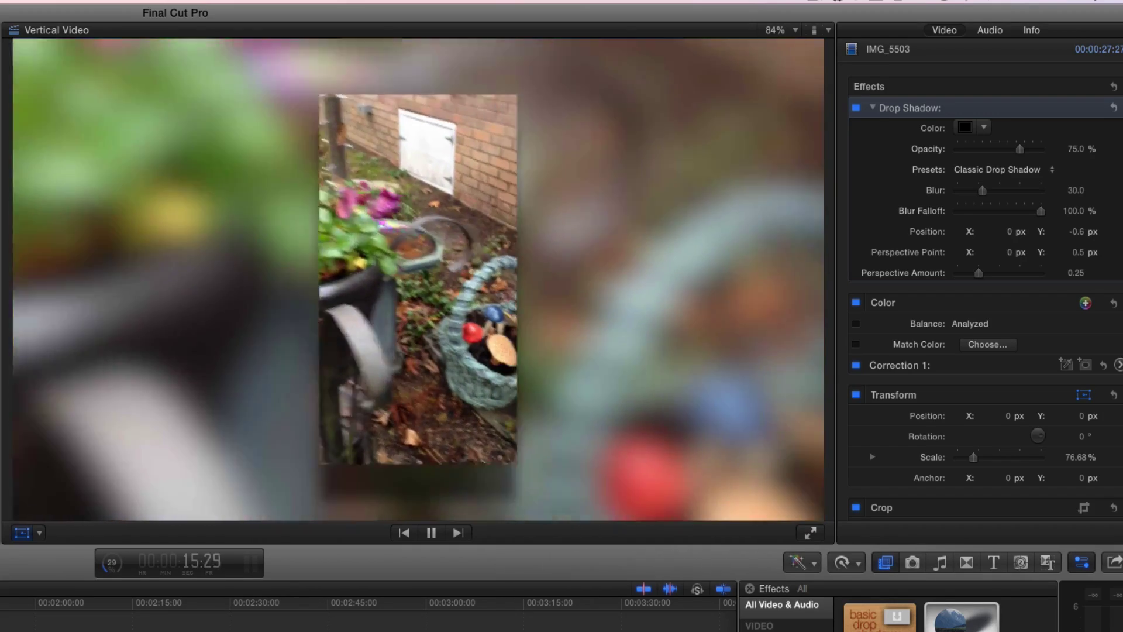
pyautogui.press('space')
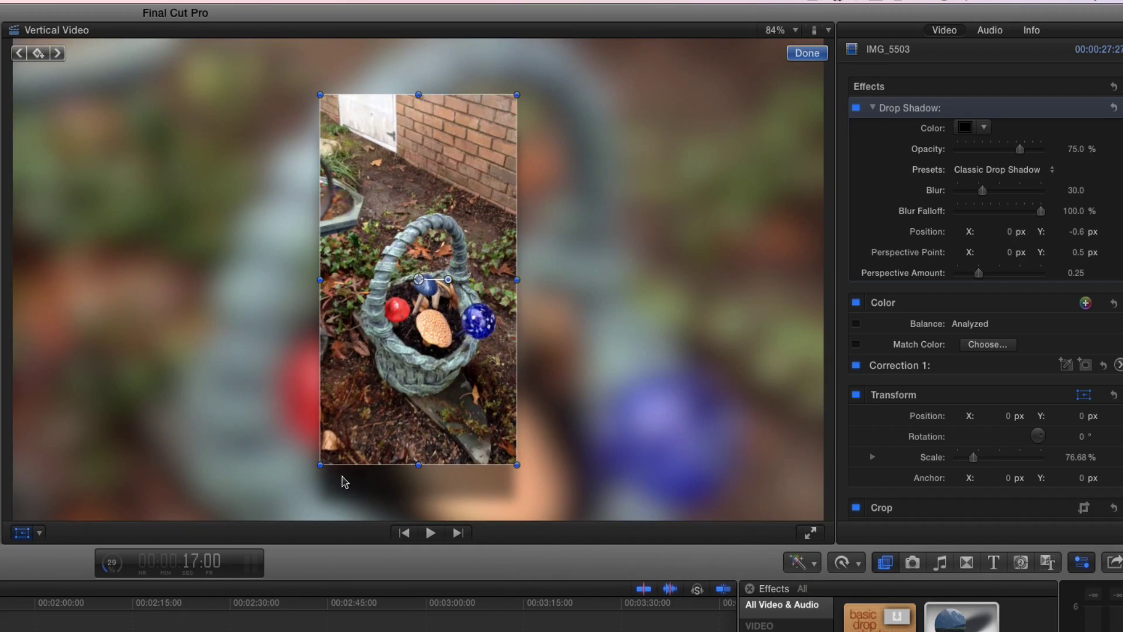
# Scale the phone clip up to 87.23% and rotate it to -4.2°.
pyautogui.moveTo(323, 465); pyautogui.dragTo(306, 487)
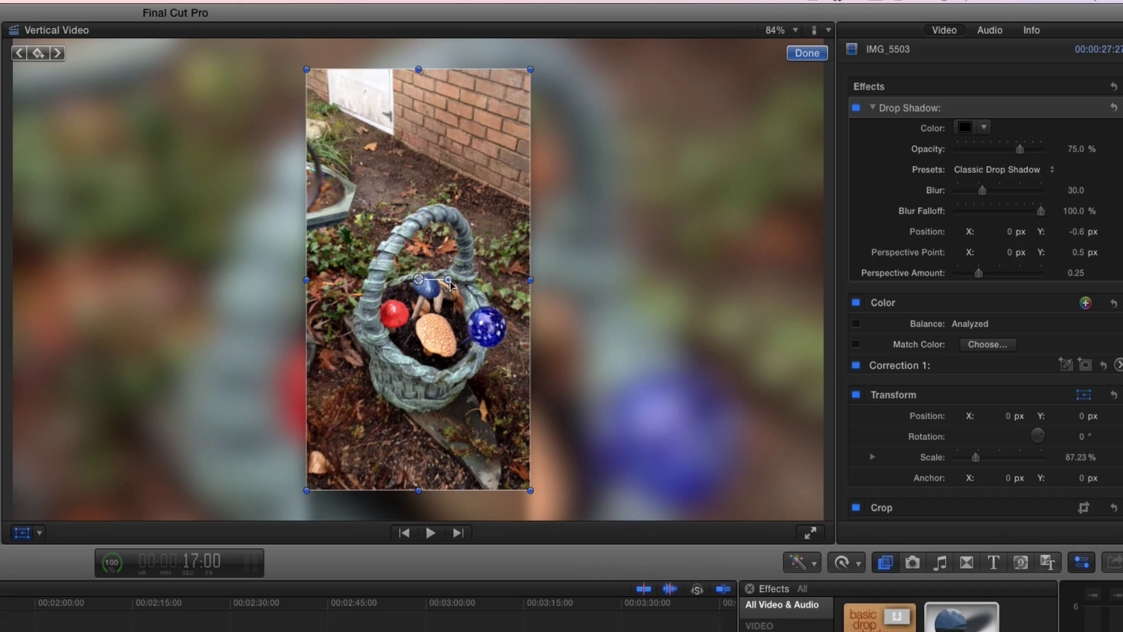
pyautogui.moveTo(450, 283)
pyautogui.mouseDown()
pyautogui.moveTo(451, 273)
pyautogui.moveTo(450, 283)
pyautogui.mouseUp()
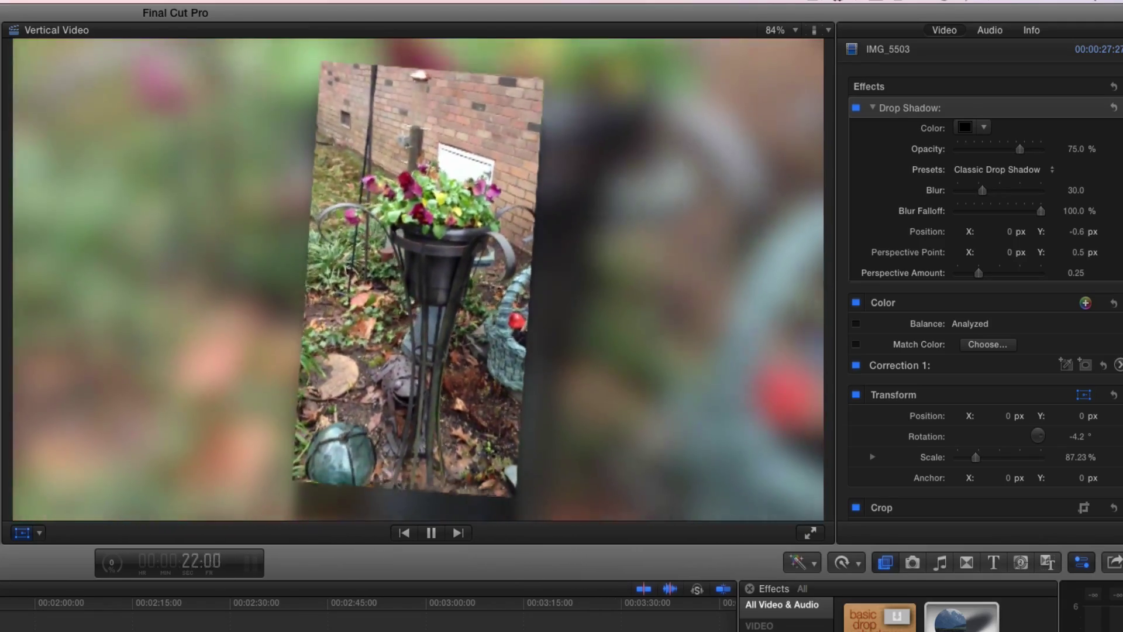
# At the project start, keyframe the clip rotated about 15° and scaled to about 56%.
pyautogui.hotkey('shift', 't')
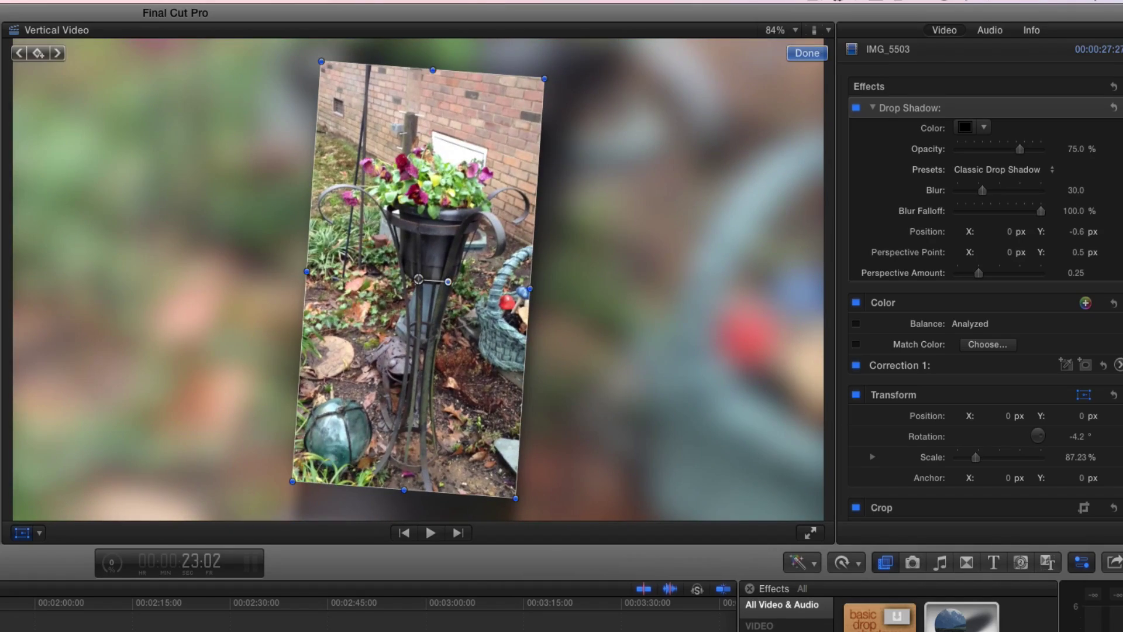
pyautogui.press('space')
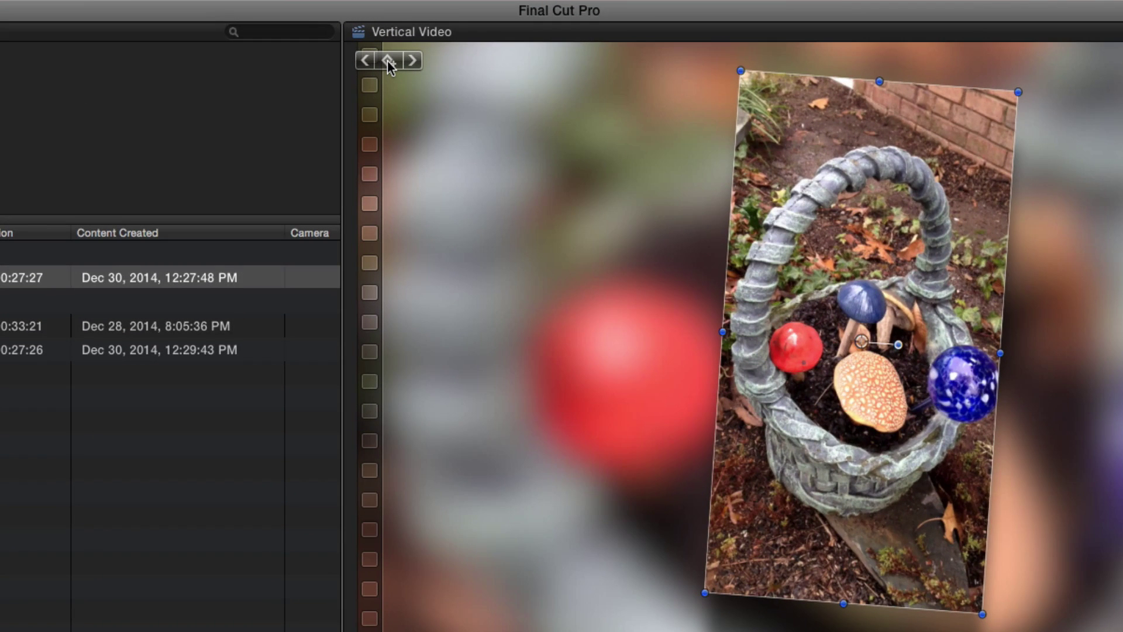
pyautogui.click(387, 60)
pyautogui.moveTo(898, 344); pyautogui.dragTo(903, 336)
pyautogui.moveTo(587, 330); pyautogui.dragTo(587, 330)
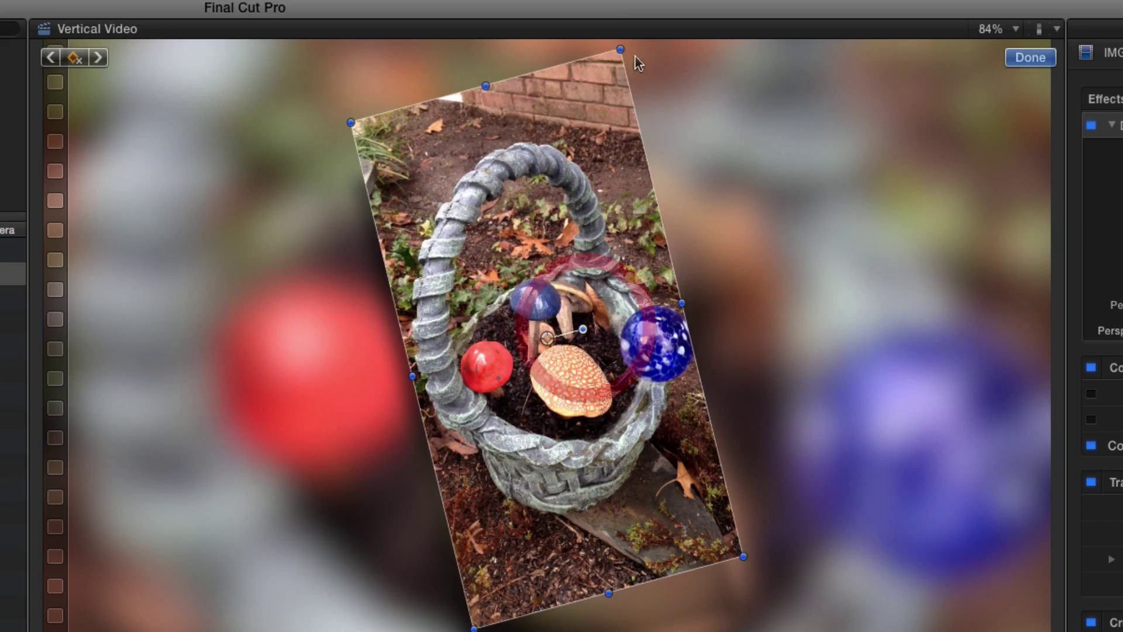
pyautogui.moveTo(620, 49); pyautogui.dragTo(596, 167)
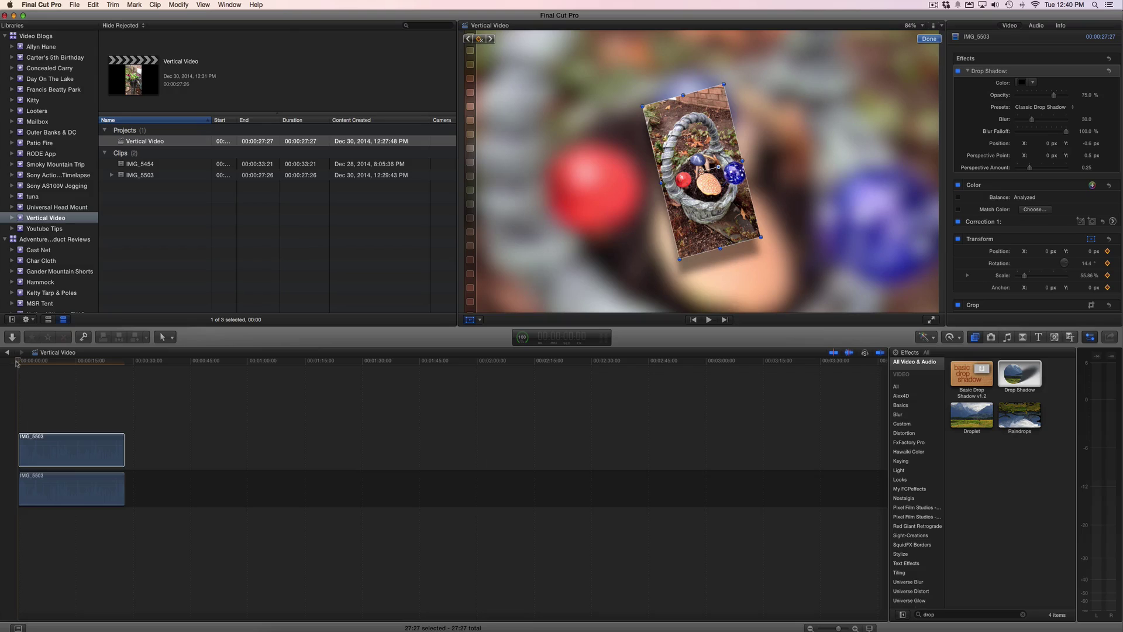
# At about 21 seconds, keyframe the clip rotated to -11° and scaled to 107.69%.
pyautogui.moveTo(19, 361); pyautogui.dragTo(122, 367)
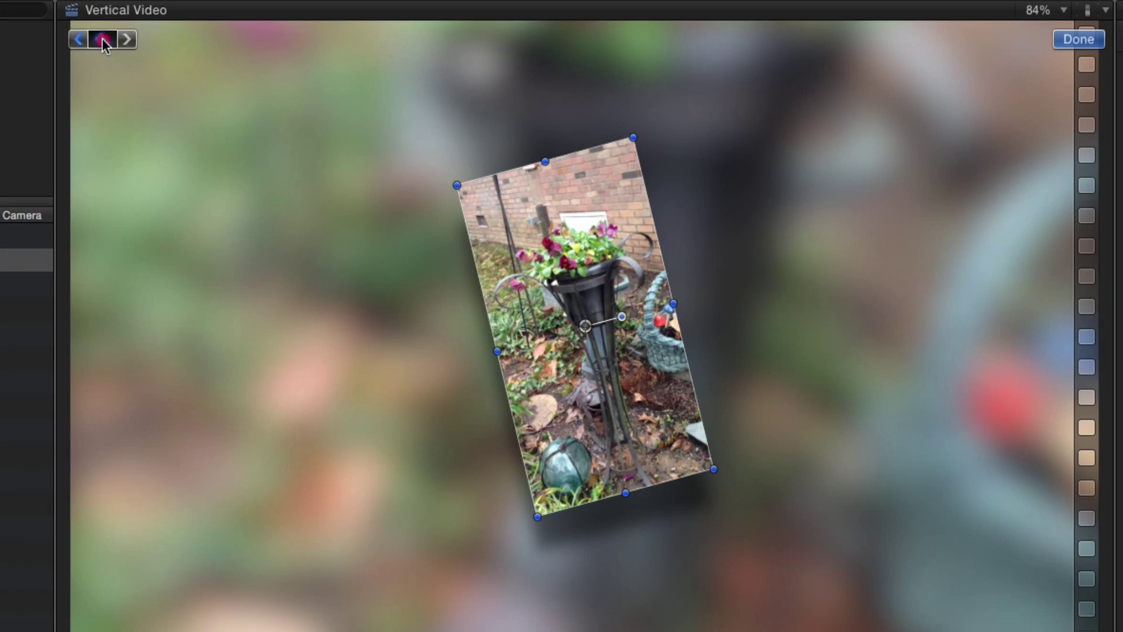
pyautogui.click(480, 39)
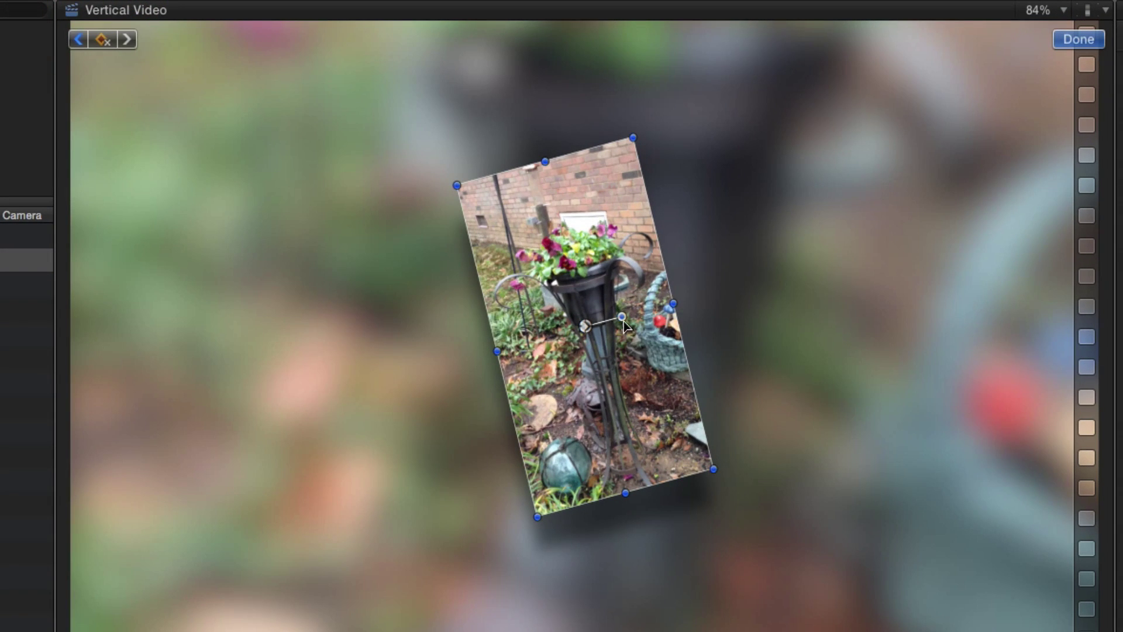
pyautogui.moveTo(623, 321); pyautogui.dragTo(619, 337)
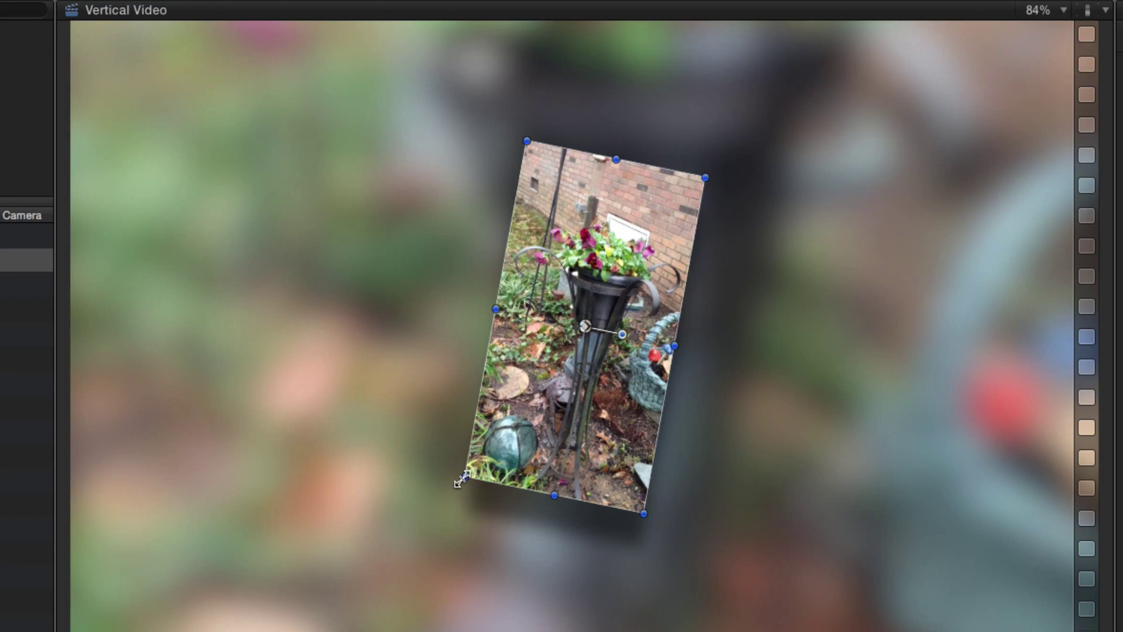
pyautogui.moveTo(460, 484); pyautogui.dragTo(366, 536)
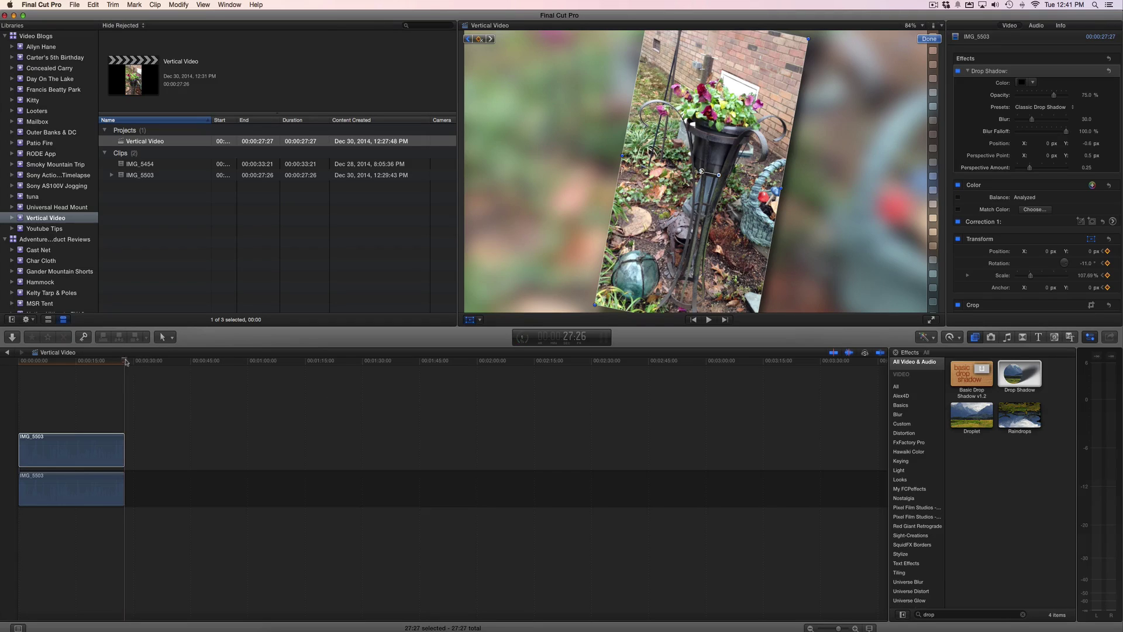
pyautogui.moveTo(125, 362); pyautogui.dragTo(14, 368)
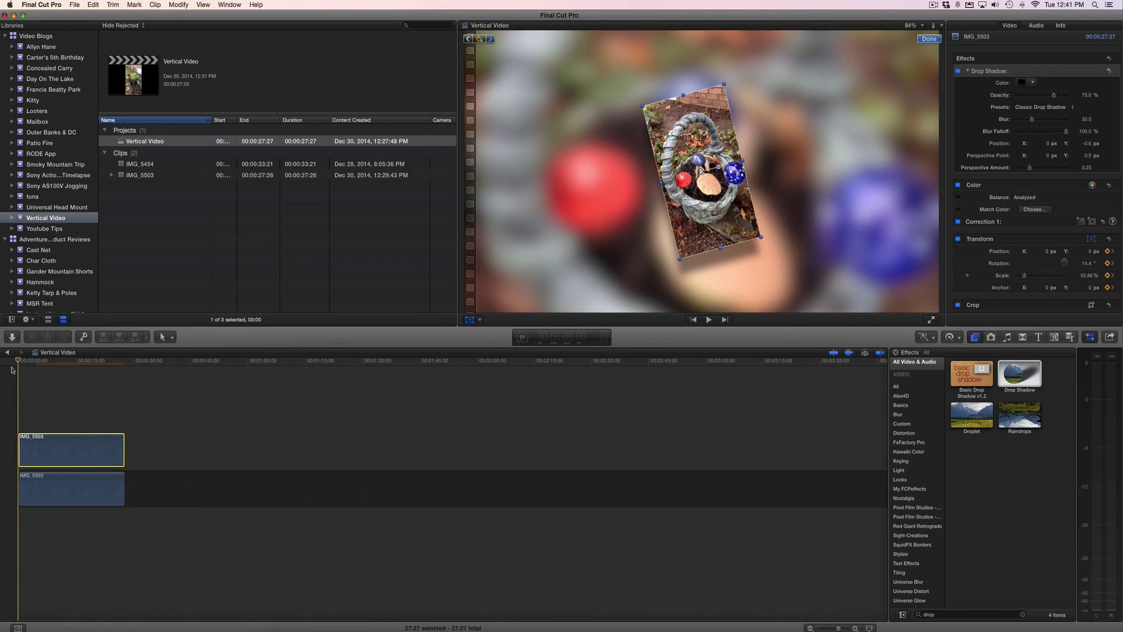
pyautogui.press('space')
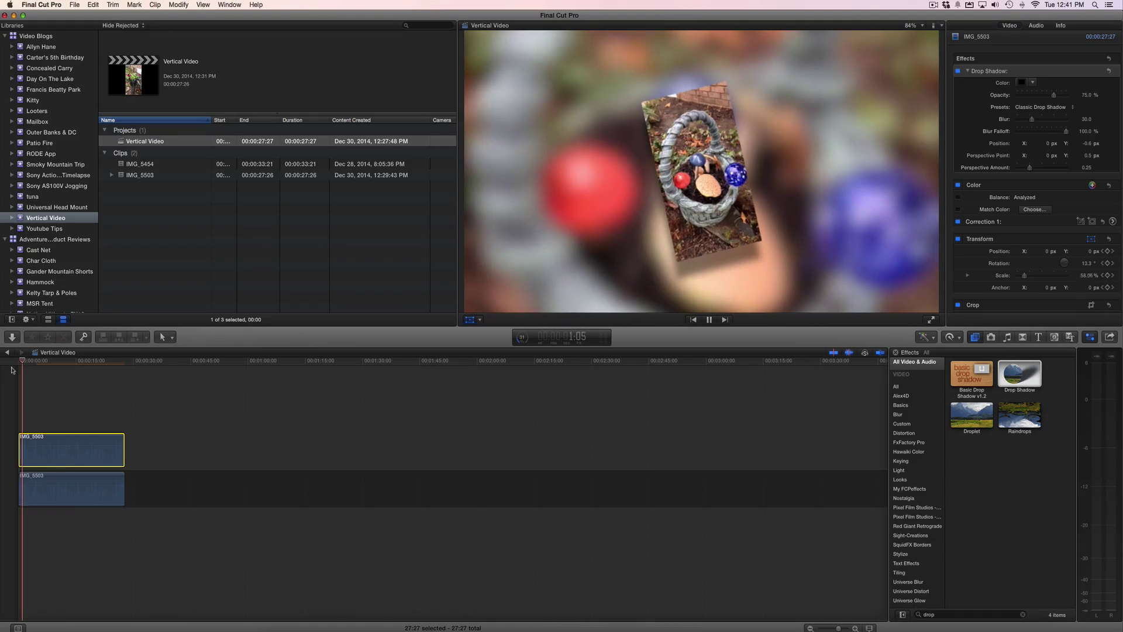